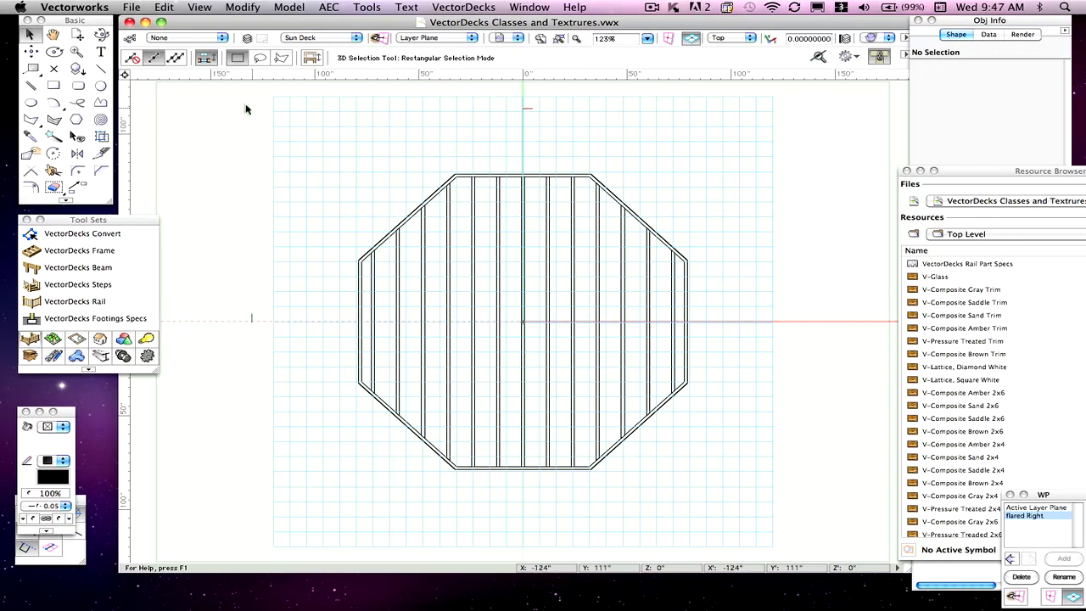
# Close the VectorDecks drawing and create a new drawing from the VectorDecks.sta template.
pyautogui.click(129, 23)
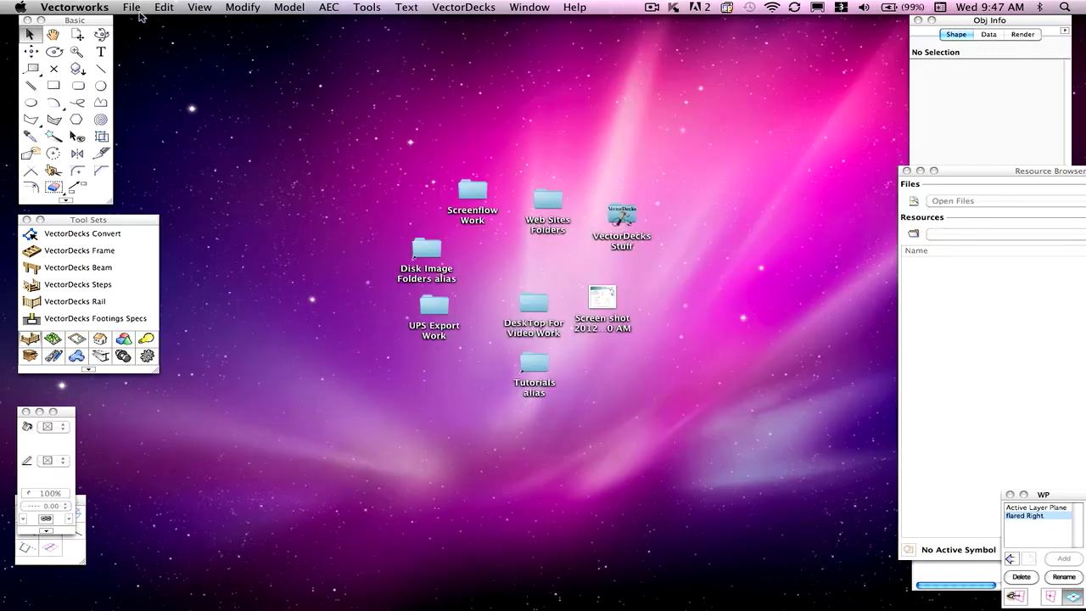
pyautogui.click(133, 7)
pyautogui.click(135, 27)
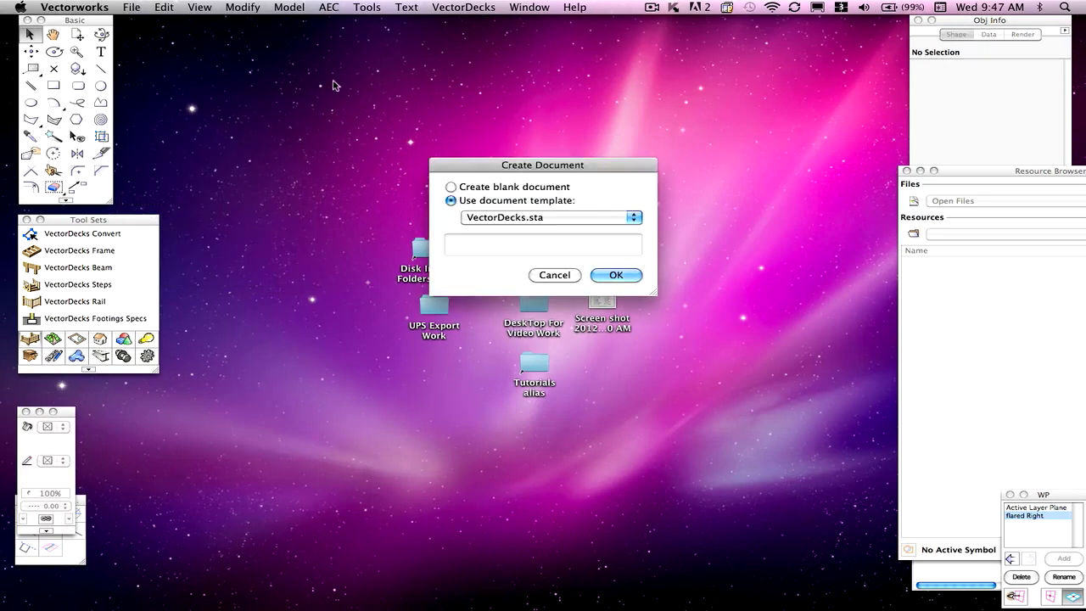
pyautogui.click(530, 217)
pyautogui.click(530, 218)
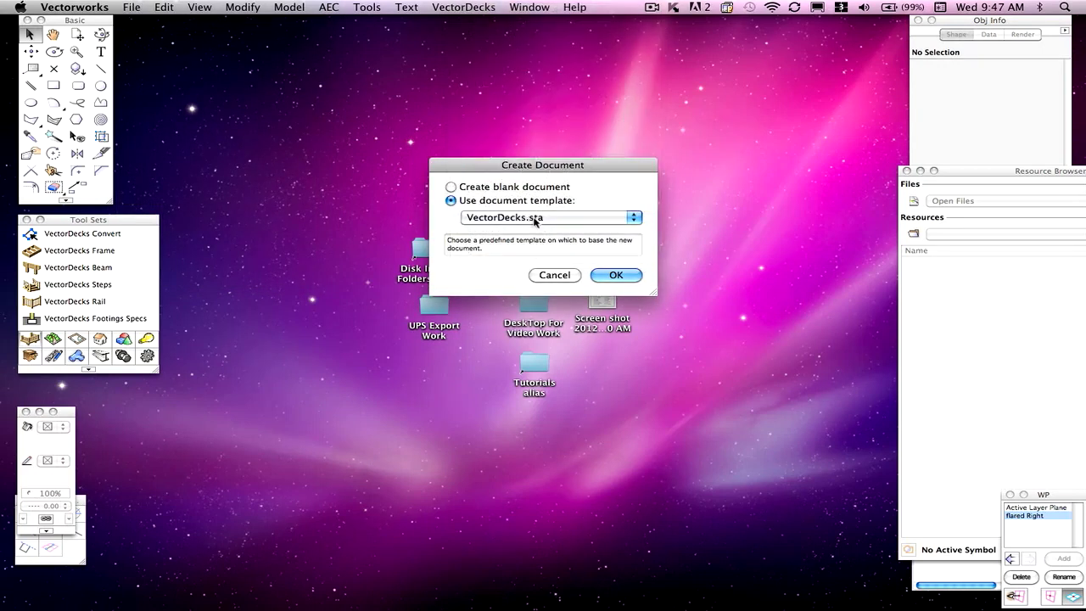
pyautogui.click(616, 274)
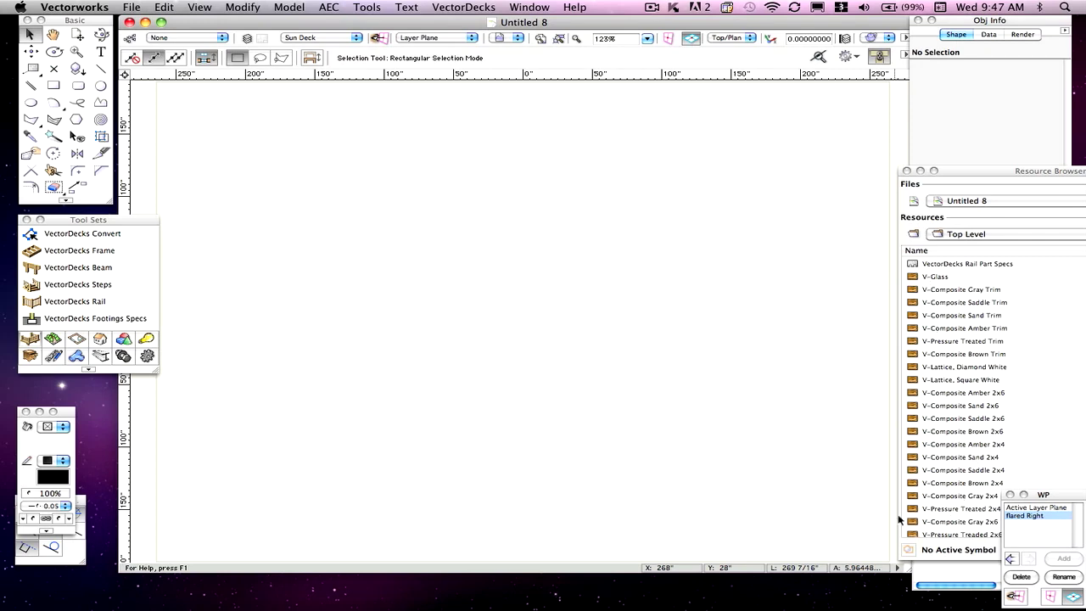
pyautogui.click(129, 39)
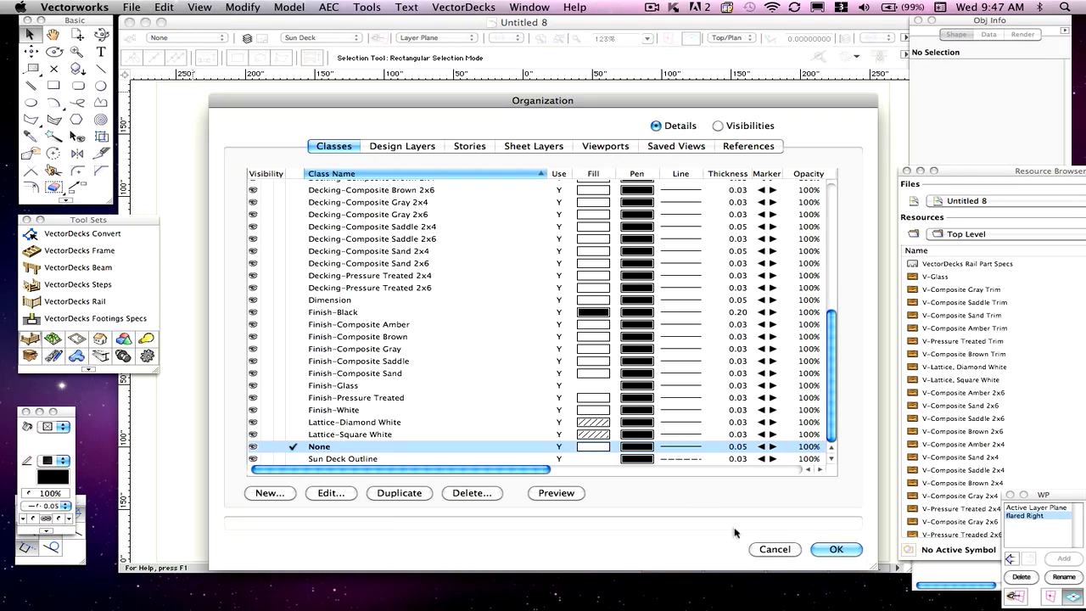
pyautogui.click(775, 549)
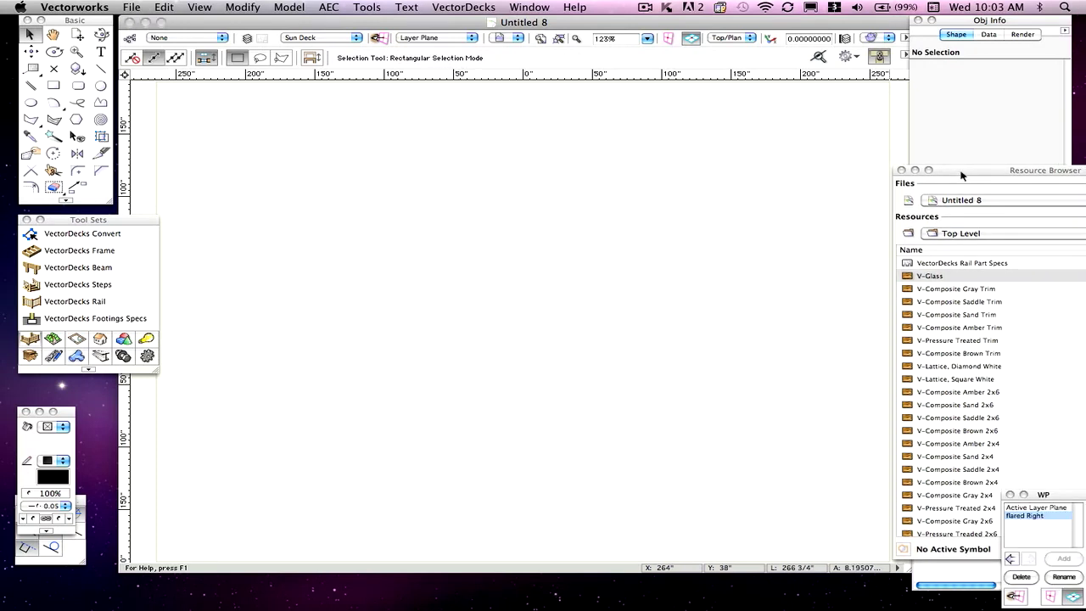
# Bring the Resource Browser fully into view and scroll through its V- decking resources.
pyautogui.moveTo(962, 174); pyautogui.dragTo(636, 147)
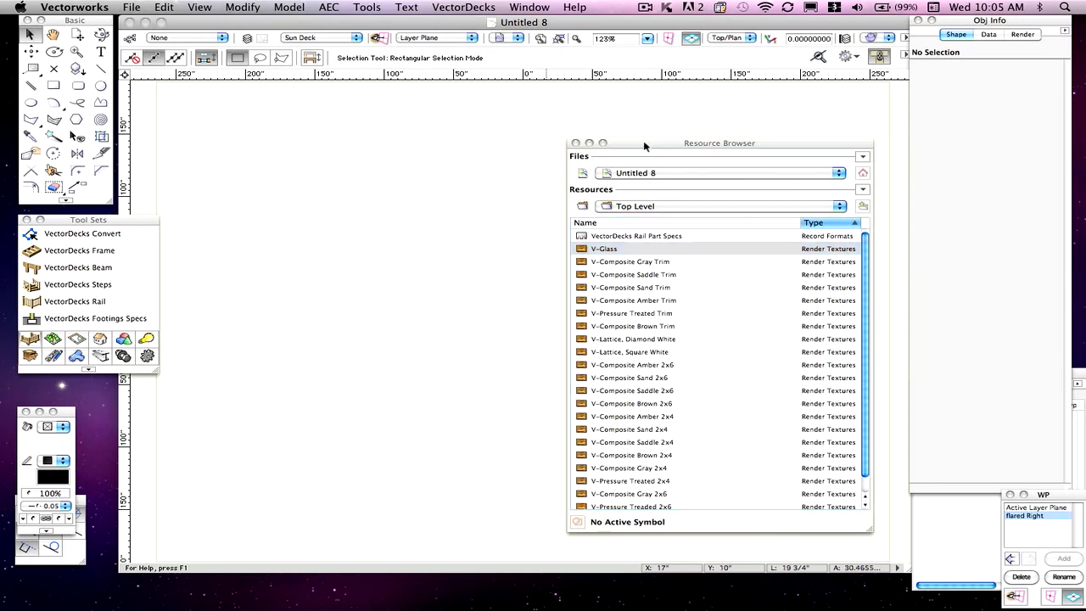
pyautogui.click(646, 145)
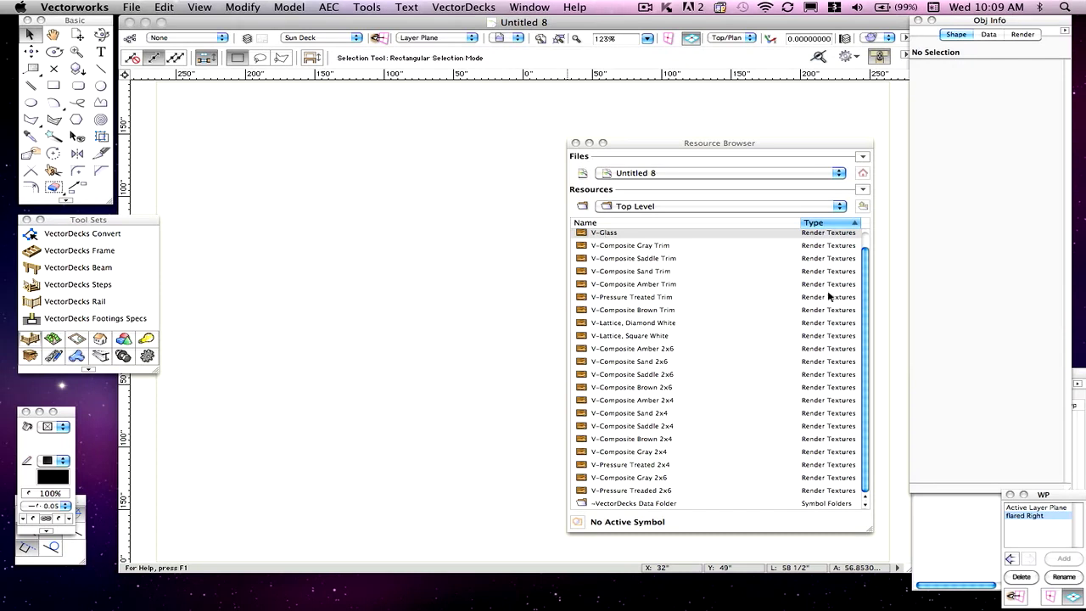
pyautogui.moveTo(866, 320); pyautogui.dragTo(866, 291)
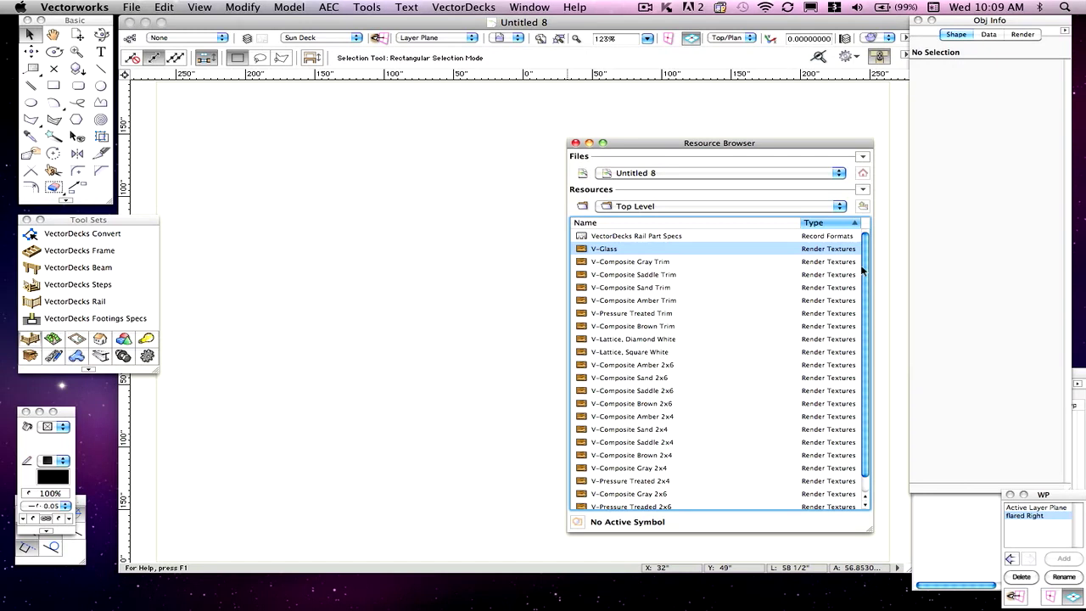
pyautogui.moveTo(862, 274); pyautogui.dragTo(862, 347)
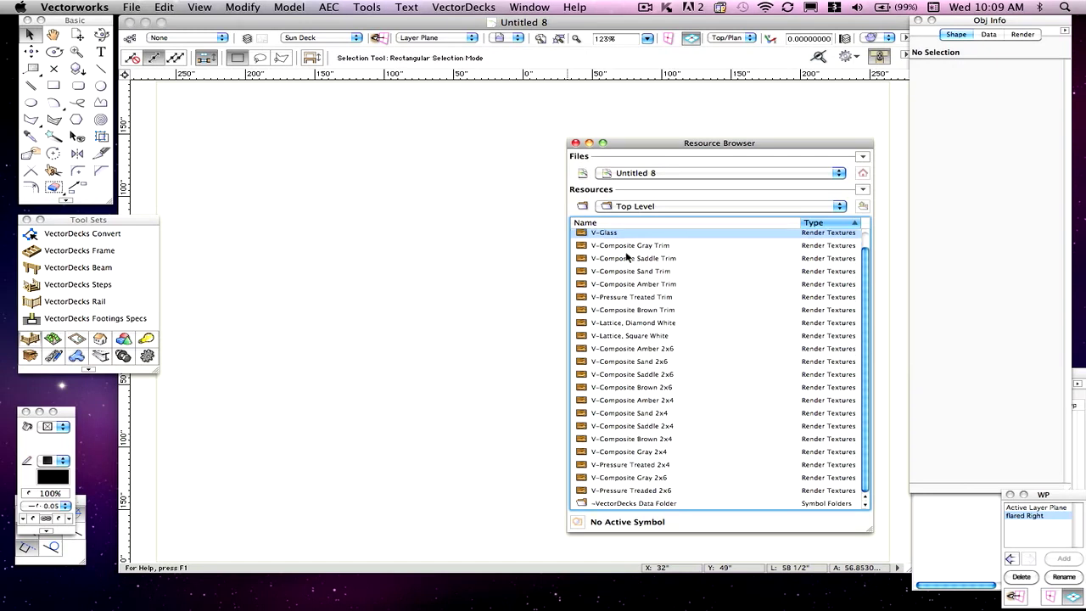
pyautogui.moveTo(866, 374); pyautogui.dragTo(862, 318)
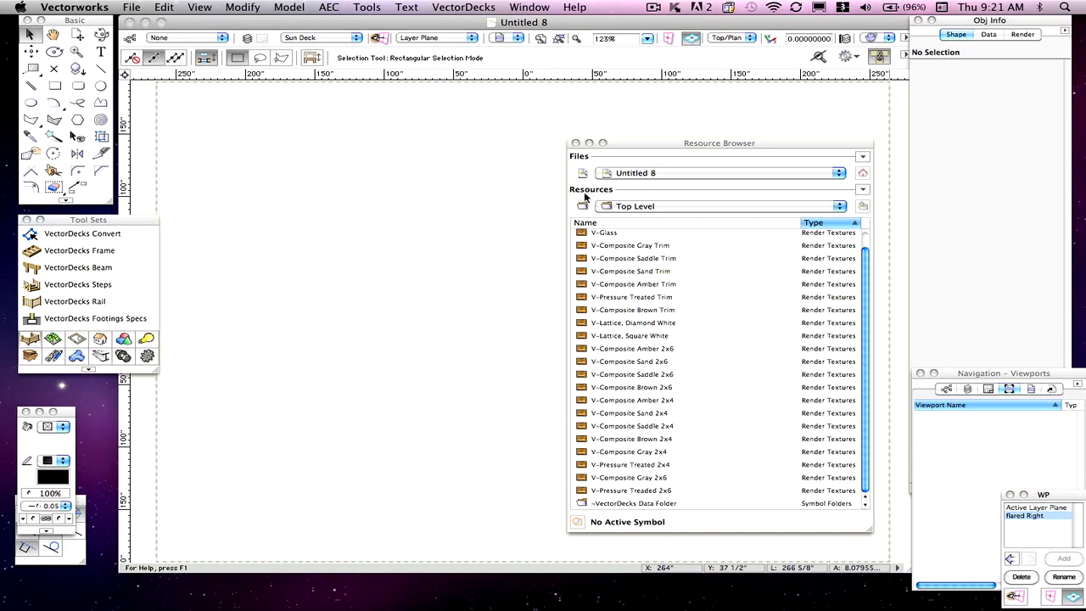
pyautogui.click(864, 191)
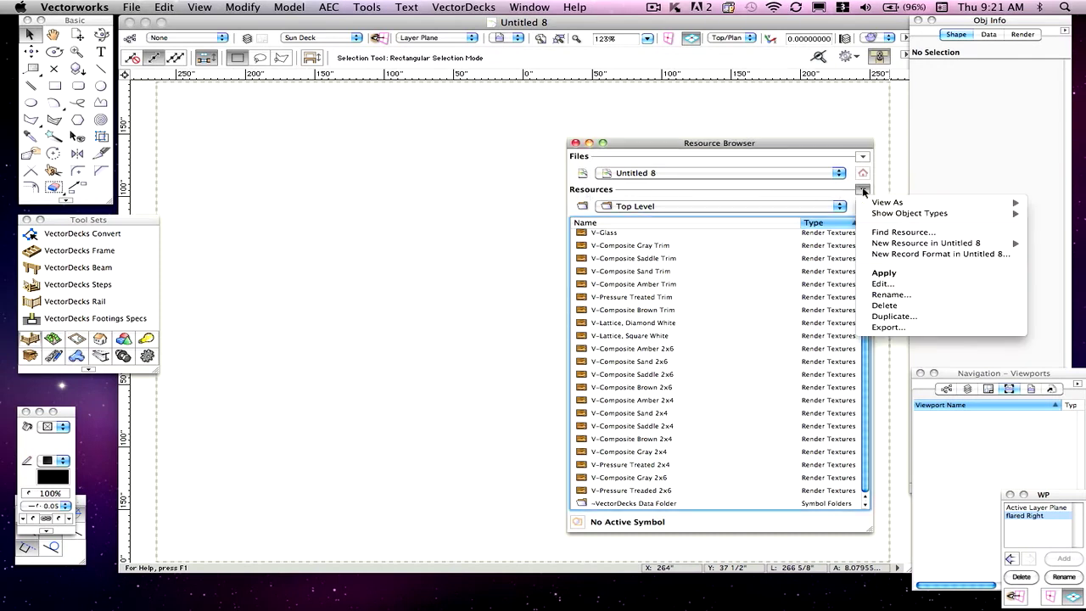
pyautogui.moveTo(893, 246)
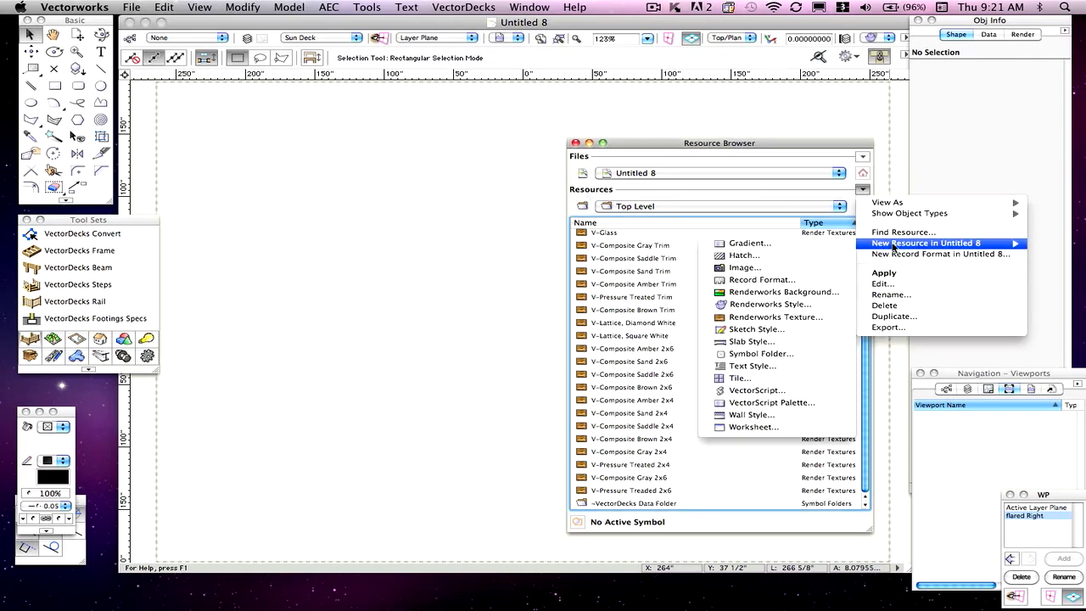
pyautogui.click(774, 318)
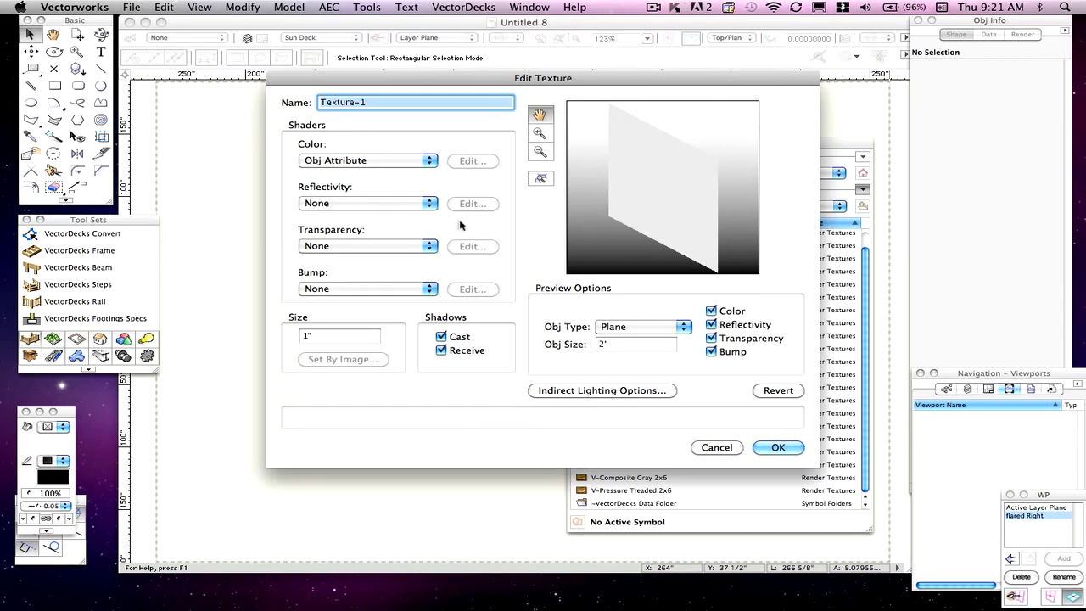
pyautogui.click(716, 448)
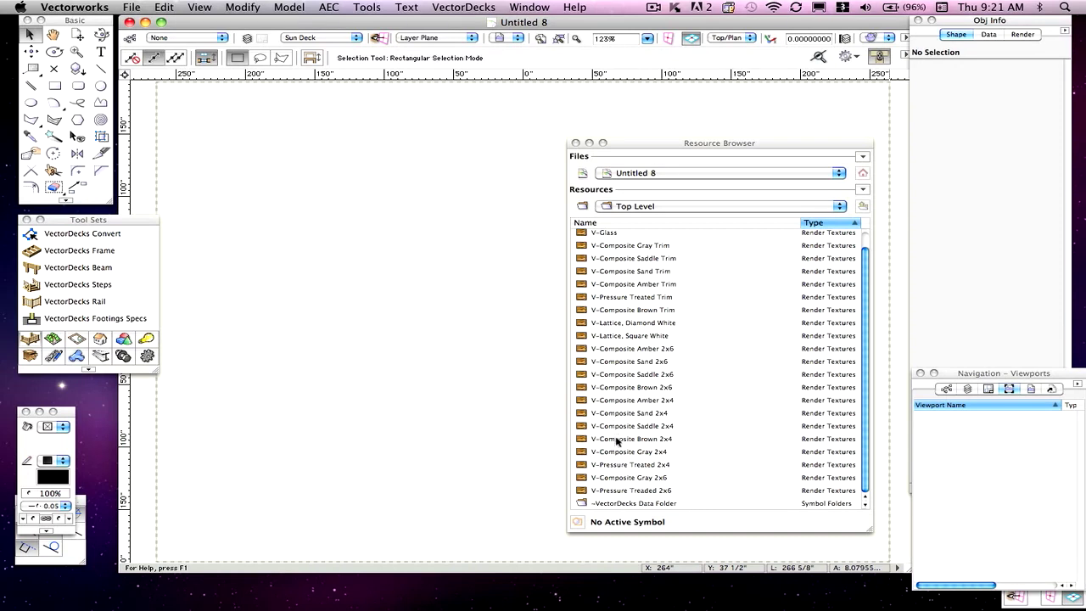
# Select the V-Composite Gray 2x6 texture in the Resource Browser.
pyautogui.click(611, 482)
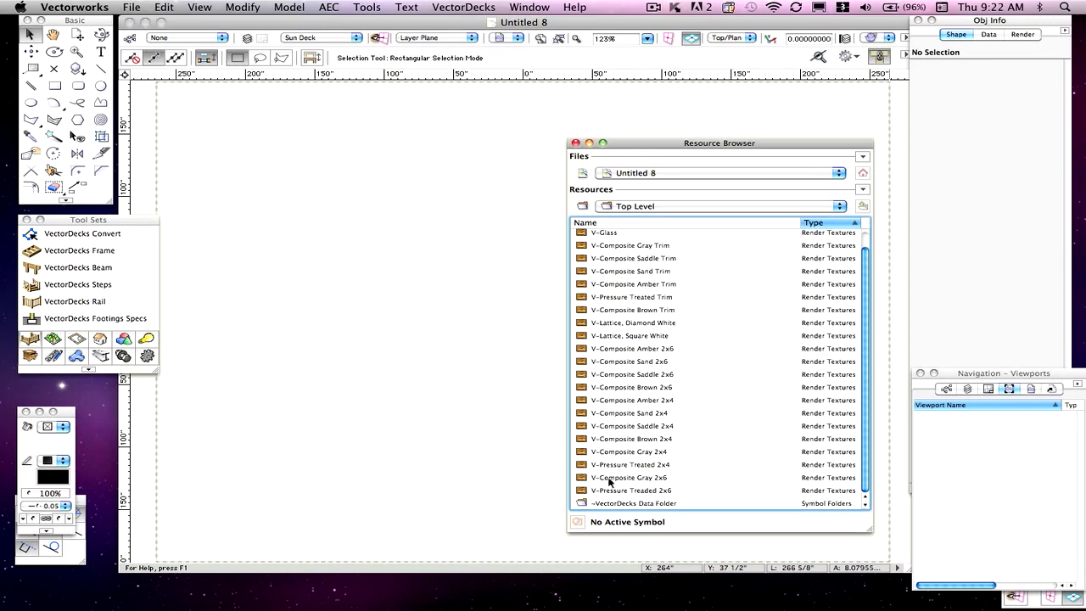
pyautogui.click(617, 480)
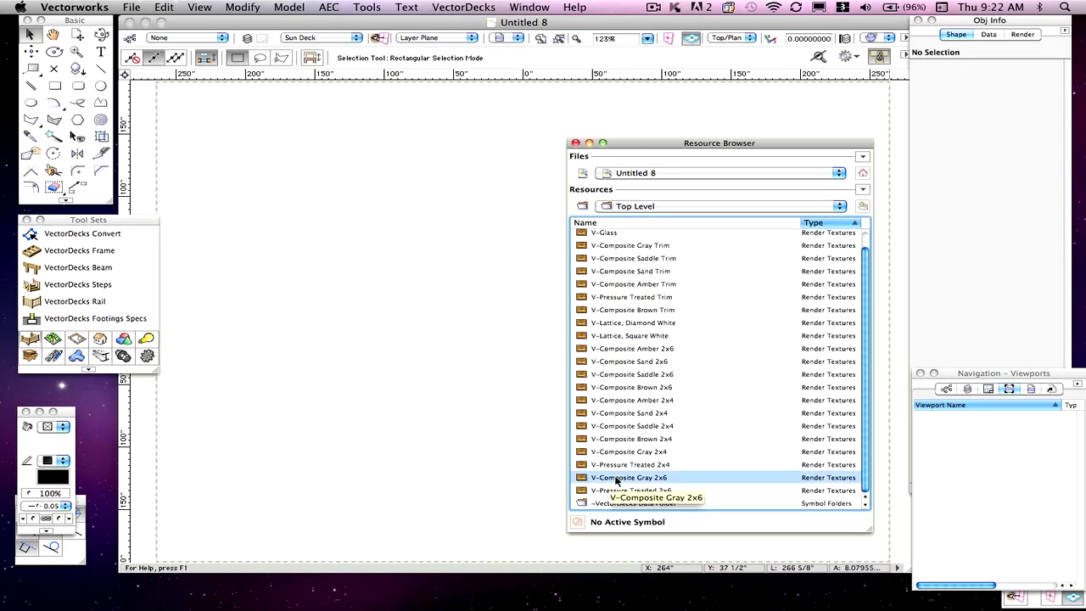
pyautogui.click(863, 190)
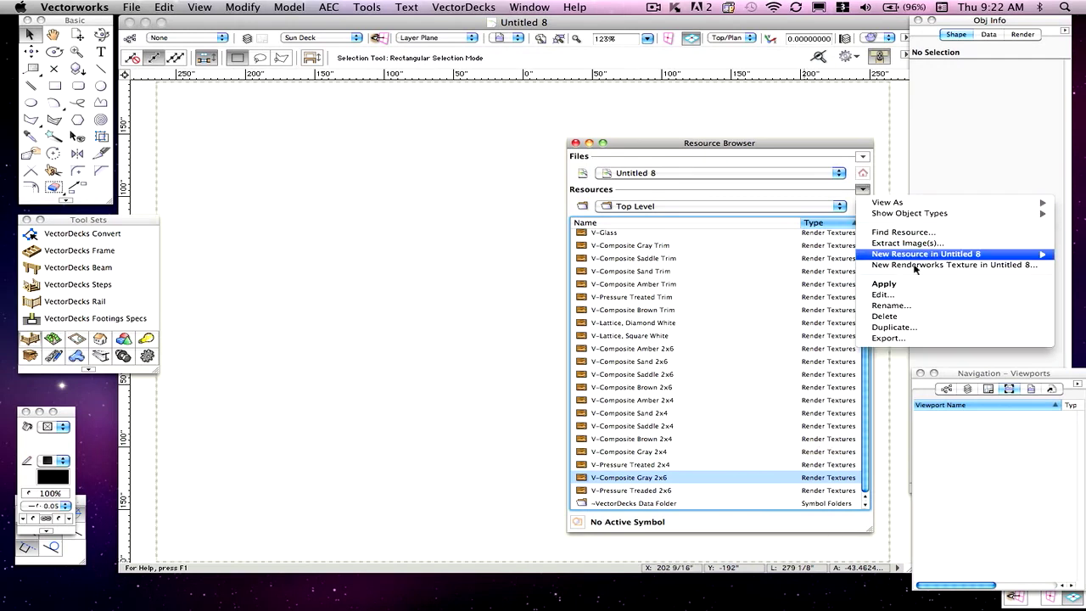
pyautogui.click(787, 158)
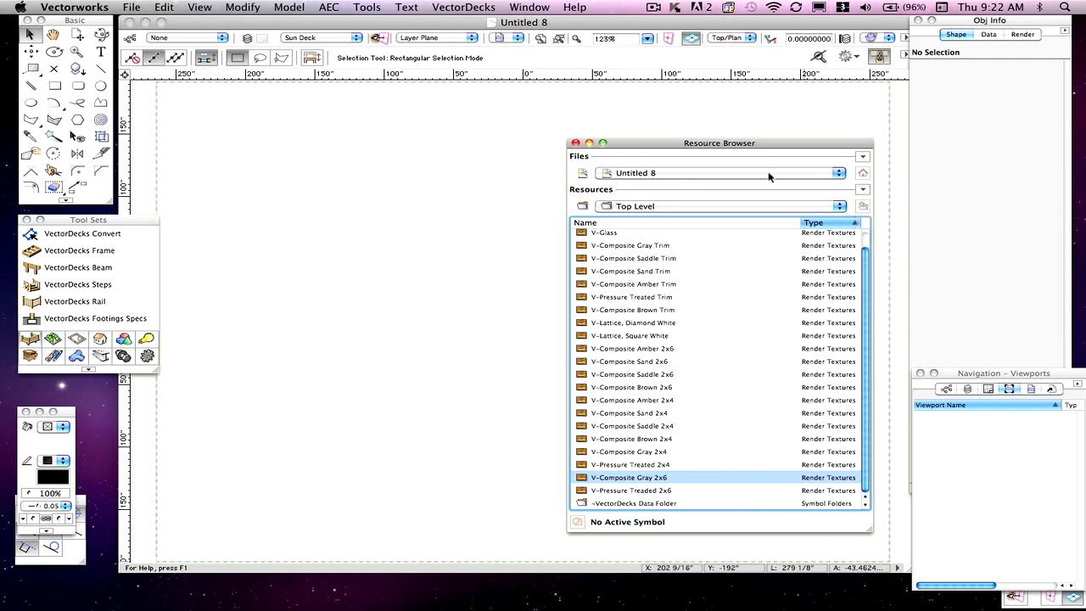
# Duplicate V-Composite Gray 2x6 and name the copy V-Composite Teak 2x6.
pyautogui.rightClick(629, 479)
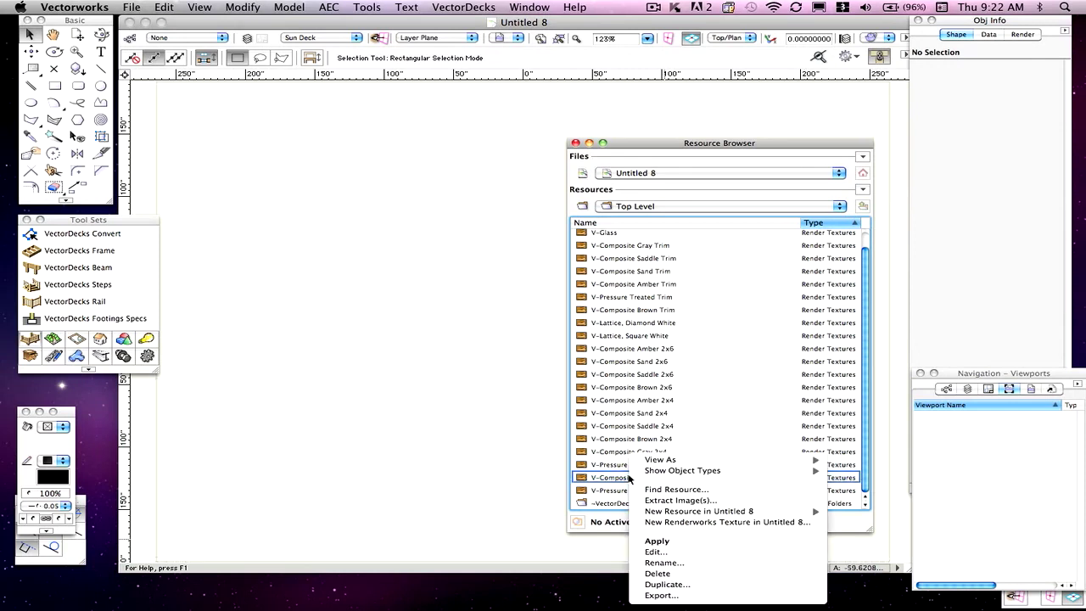
pyautogui.click(667, 583)
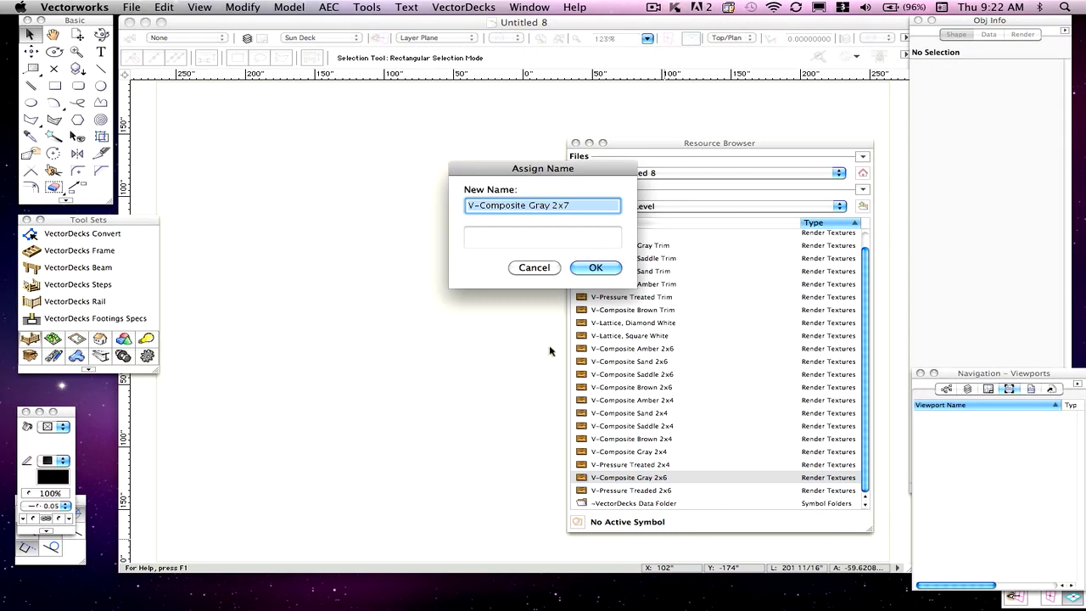
pyautogui.click(542, 206)
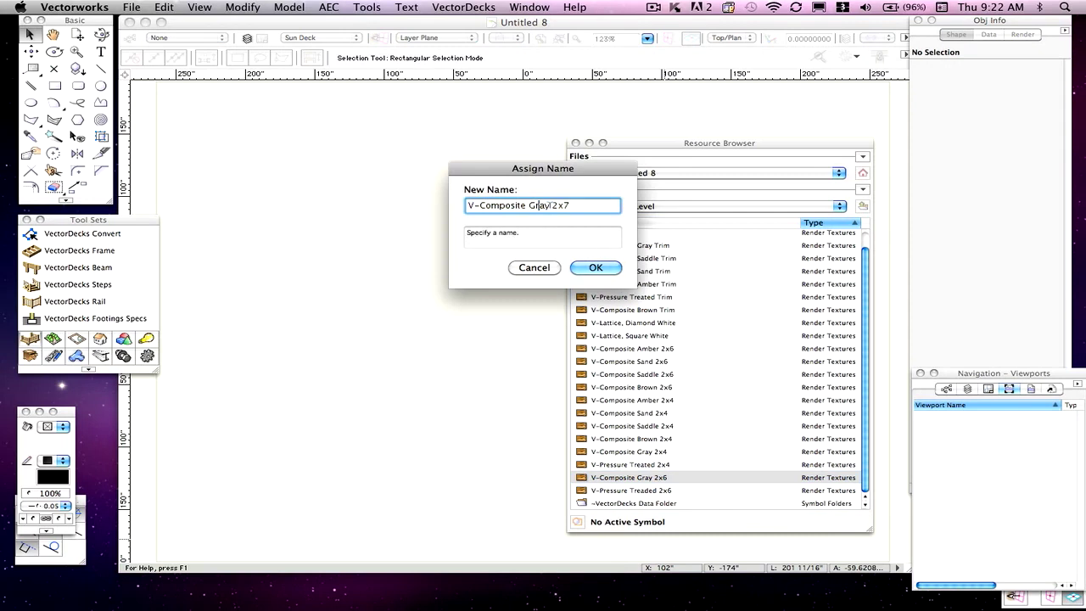
pyautogui.moveTo(530, 206); pyautogui.dragTo(550, 204)
pyautogui.write('Teak')
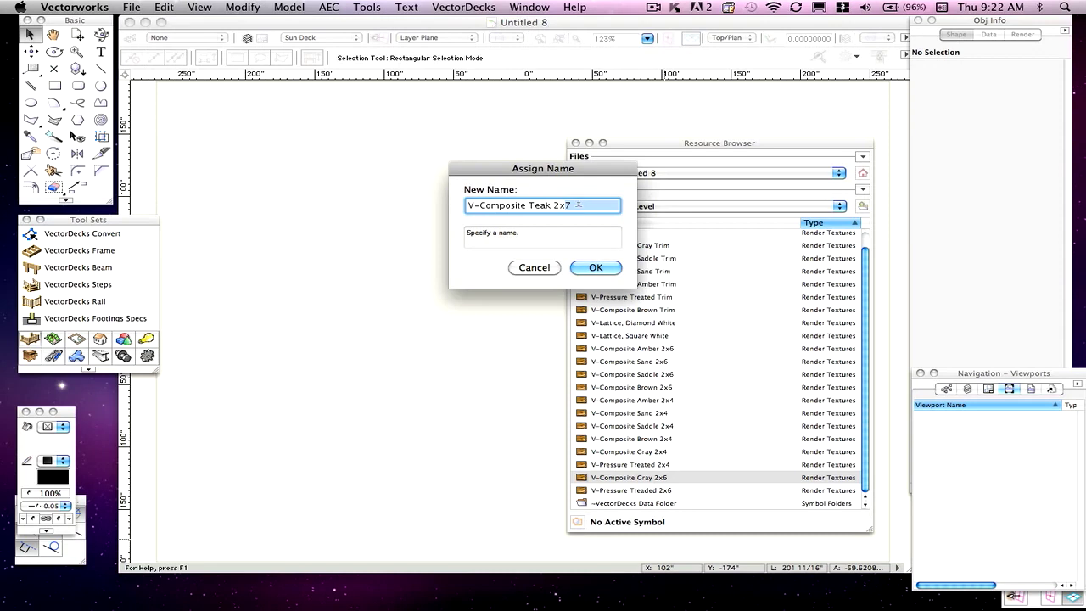
pyautogui.press('BackSpace')
pyautogui.write('6')
pyautogui.click(602, 270)
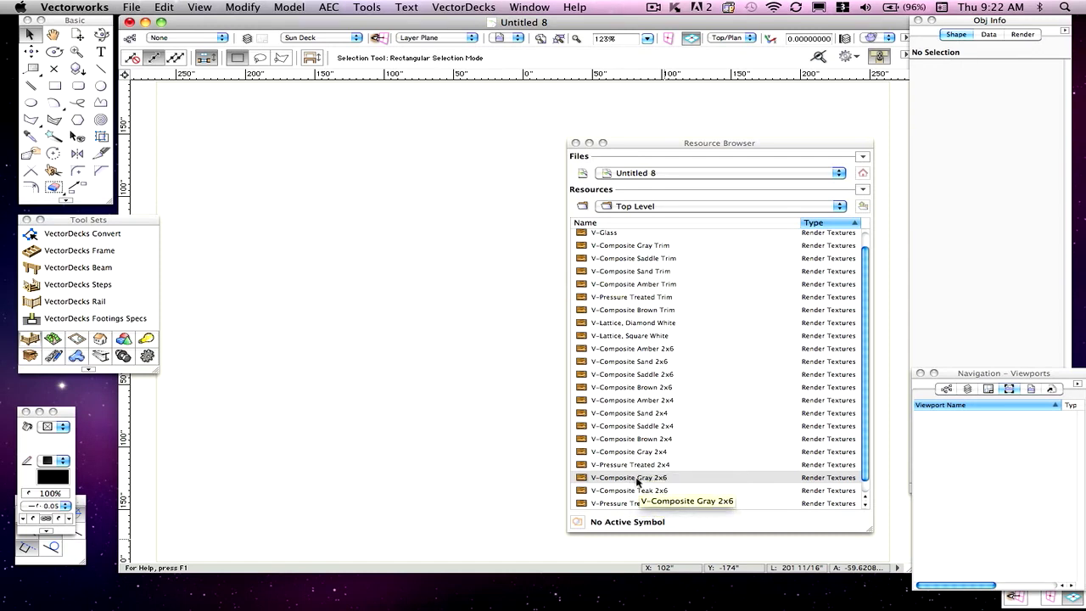
# Edit V-Composite Teak 2x6 and start changing its Image Color shader's image.
pyautogui.rightClick(617, 491)
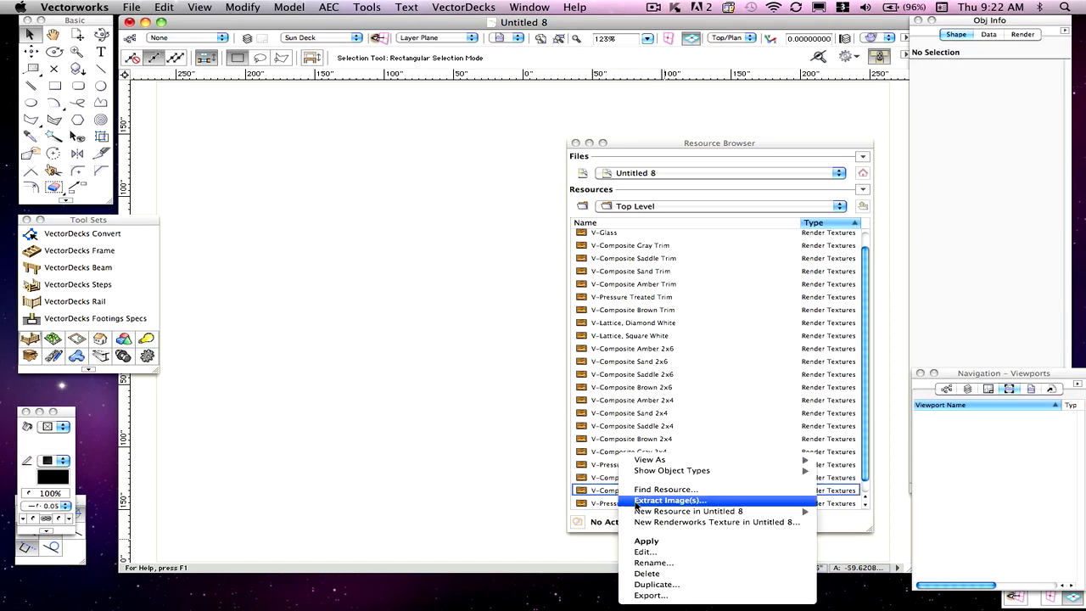
pyautogui.click(648, 553)
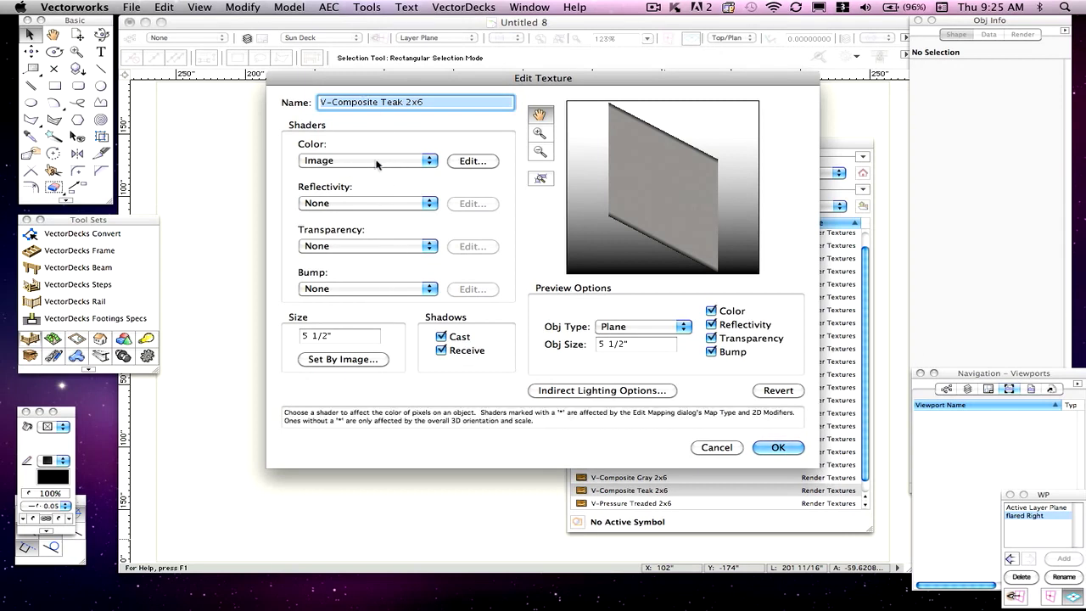
pyautogui.click(472, 162)
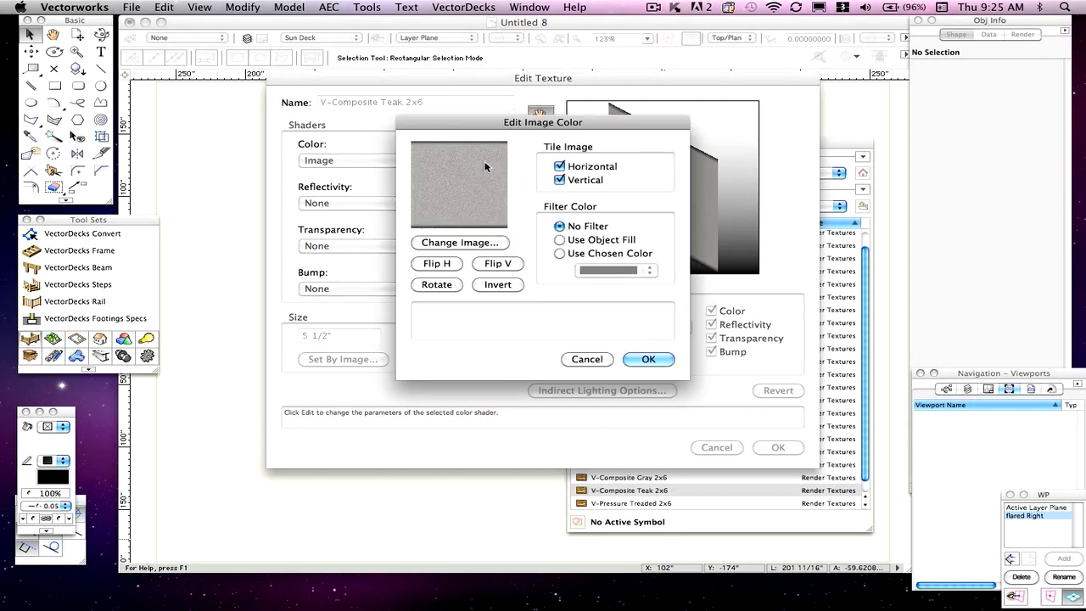
pyautogui.click(461, 243)
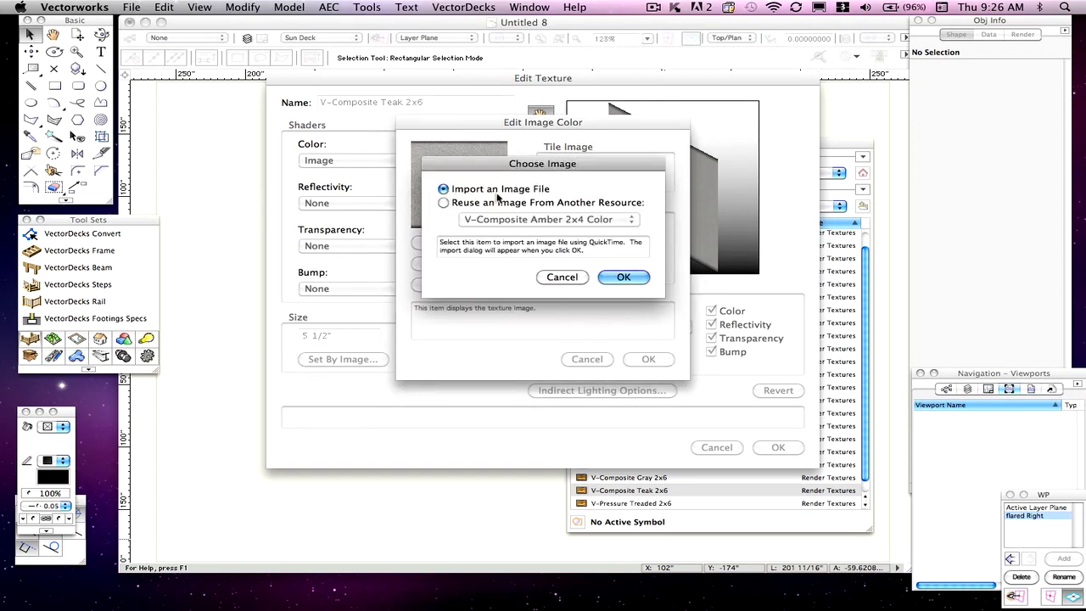
# Import Teak 2x6.psd as the colour image and save the V-Composite Teak 2x6 texture.
pyautogui.click(624, 277)
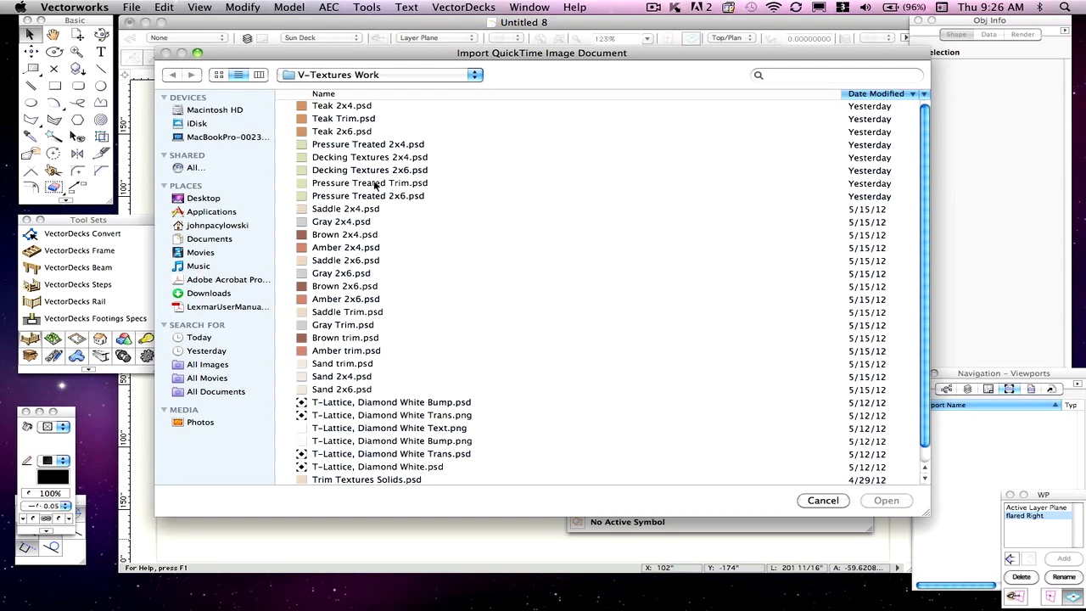
pyautogui.click(339, 134)
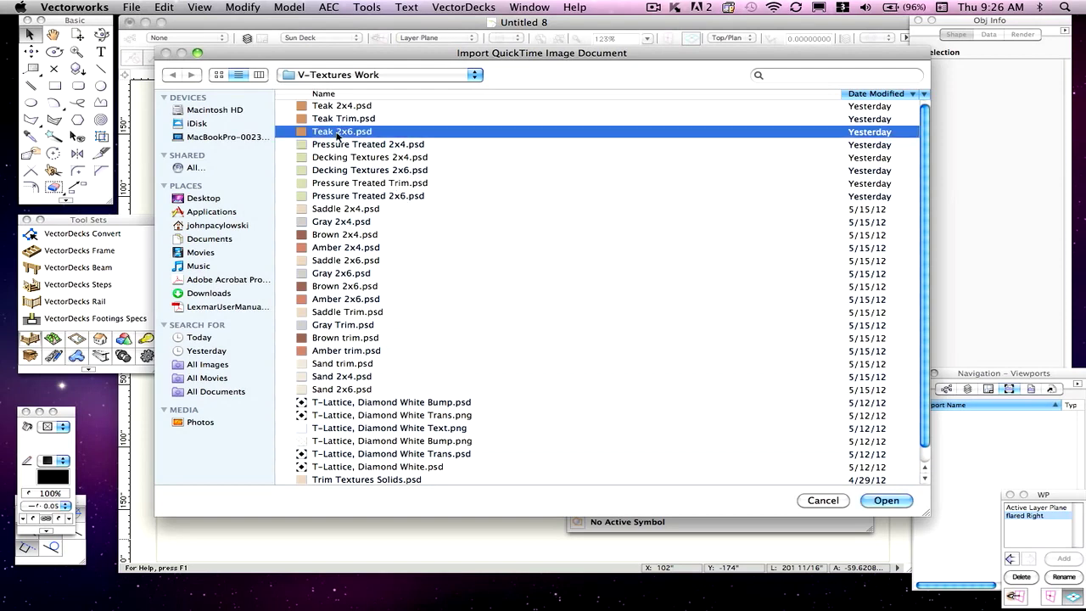
pyautogui.click(885, 501)
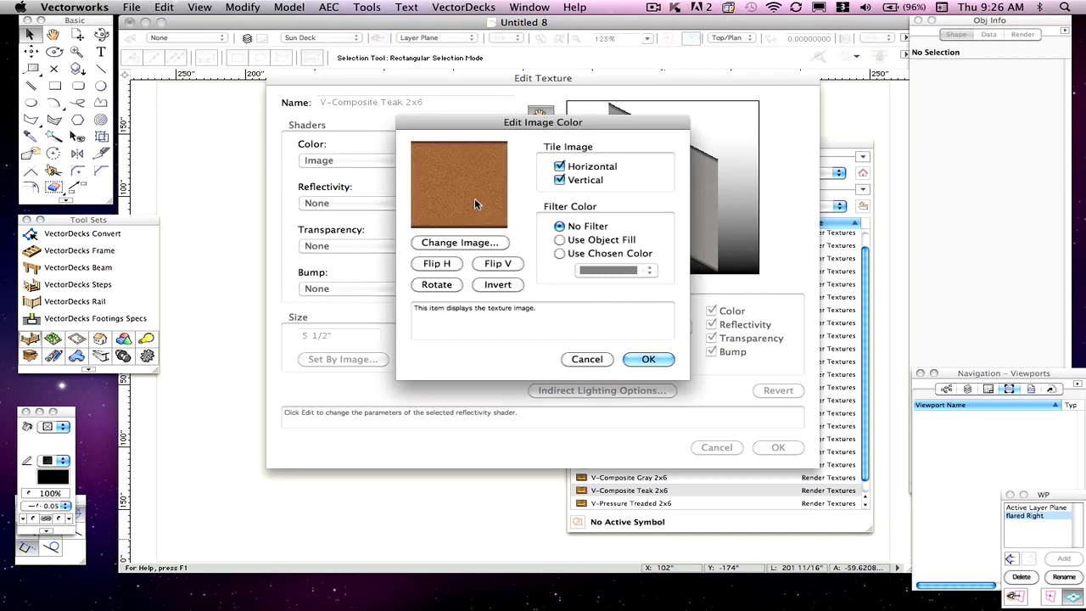
pyautogui.click(651, 360)
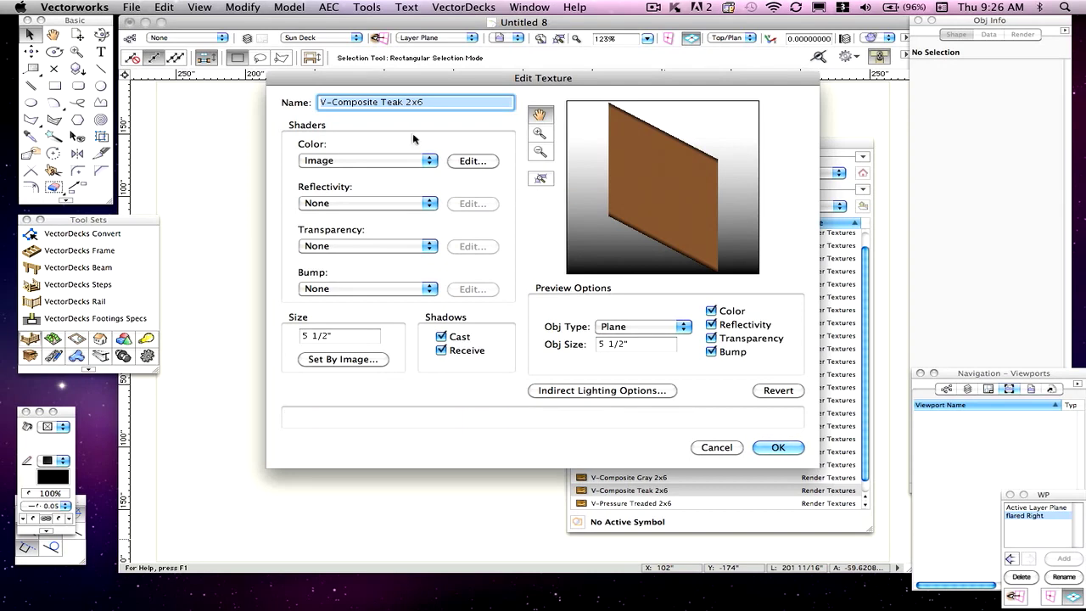
pyautogui.click(776, 447)
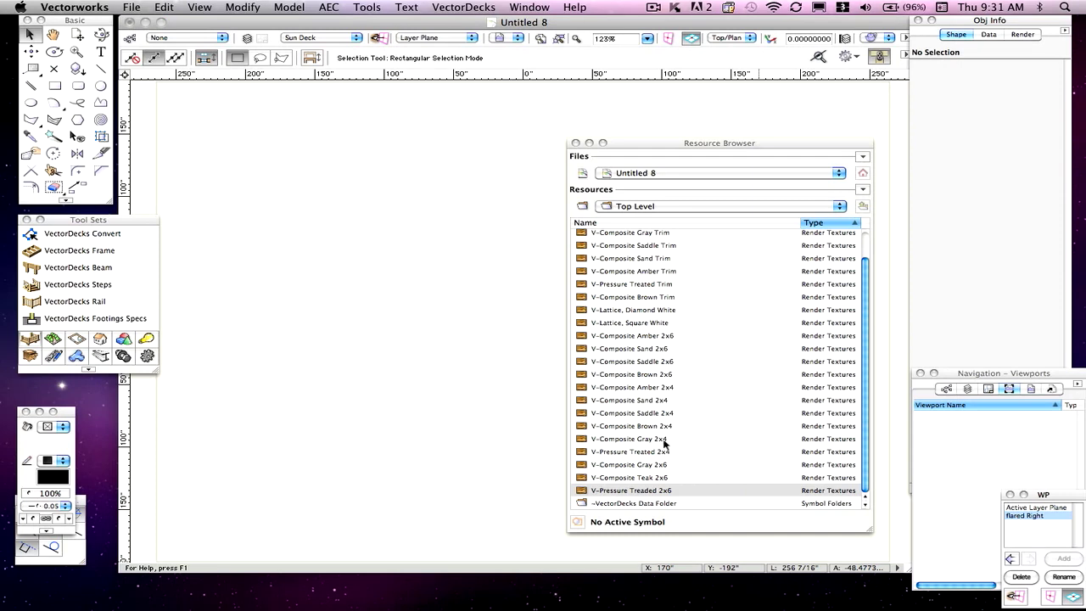
# Duplicate V-Composite Gray 2x4 and name the copy V-Composite Teak 2x4.
pyautogui.click(631, 440)
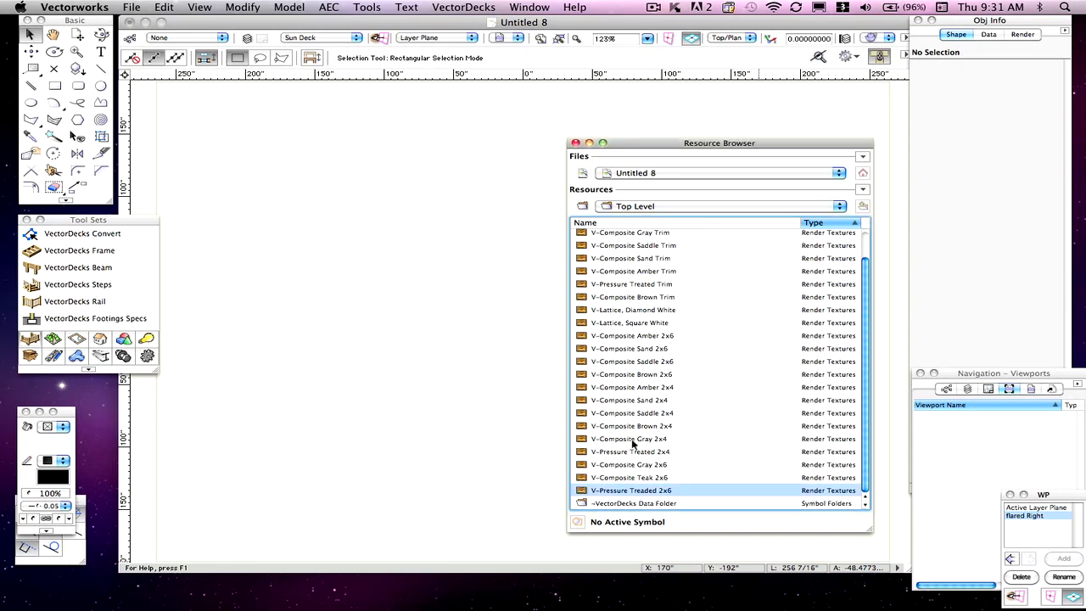
pyautogui.click(633, 441)
pyautogui.rightClick(631, 440)
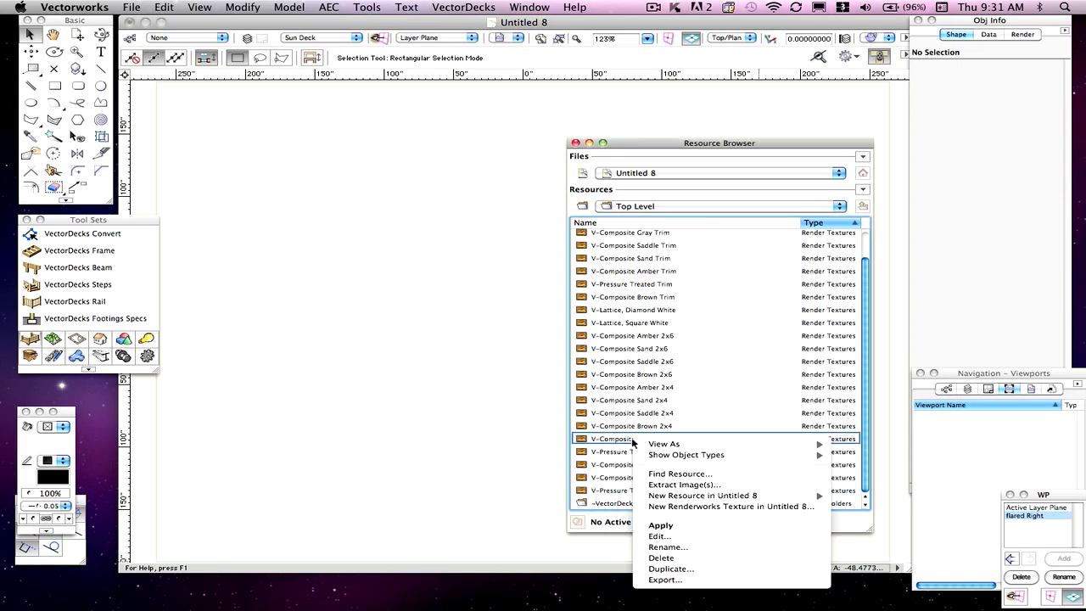
pyautogui.click(684, 572)
pyautogui.click(530, 206)
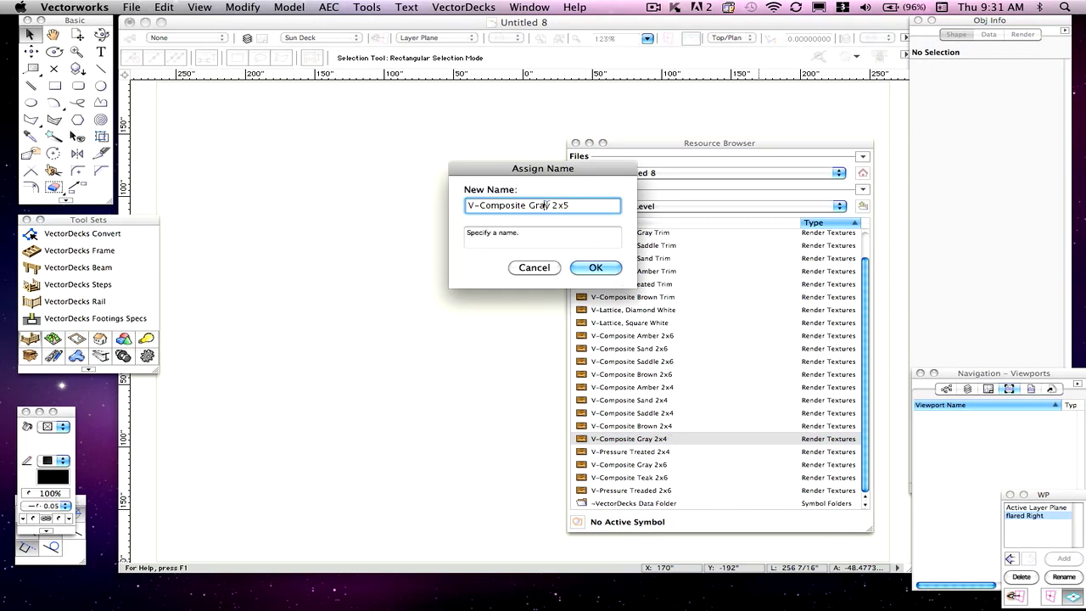
pyautogui.hotkey('shift', 'End')
pyautogui.doubleClick(544, 205)
pyautogui.write('Teak')
pyautogui.press('BackSpace')
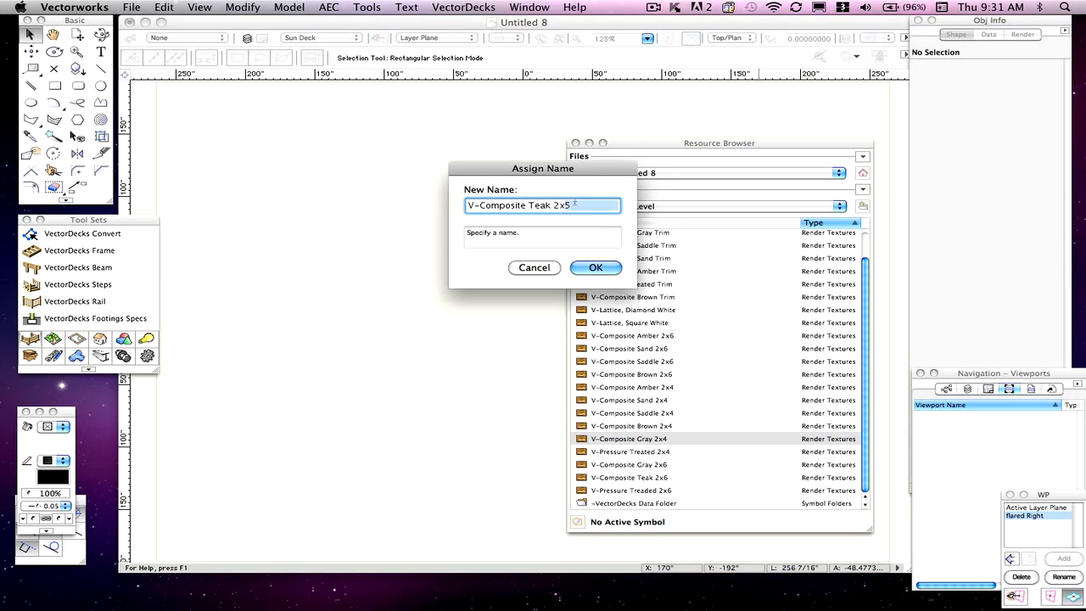
pyautogui.write('4')
pyautogui.click(610, 267)
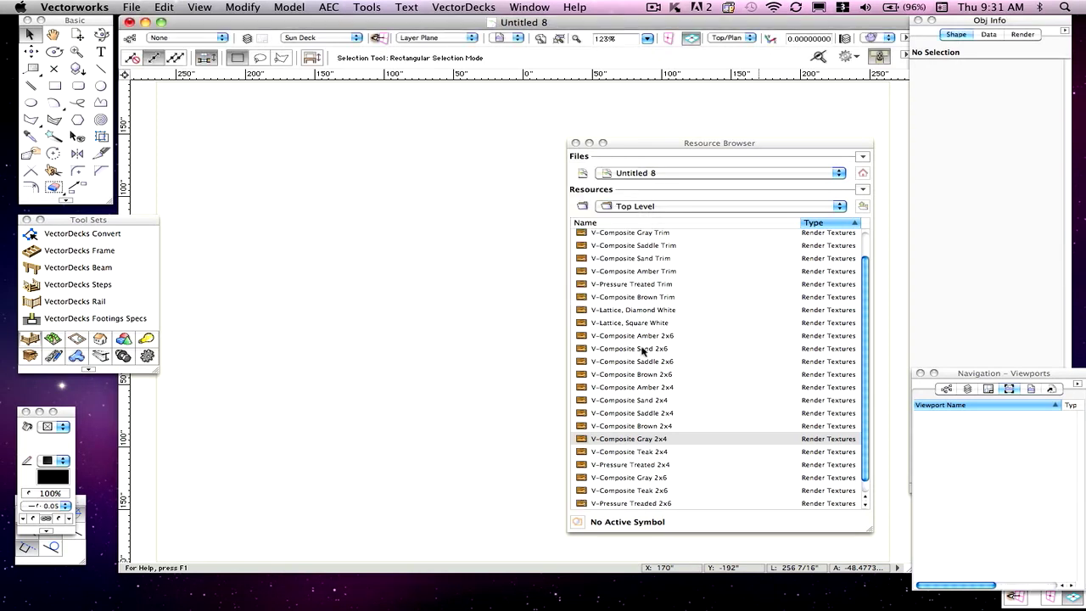
# Edit V-Composite Teak 2x4 and start changing its colour image.
pyautogui.click(645, 452)
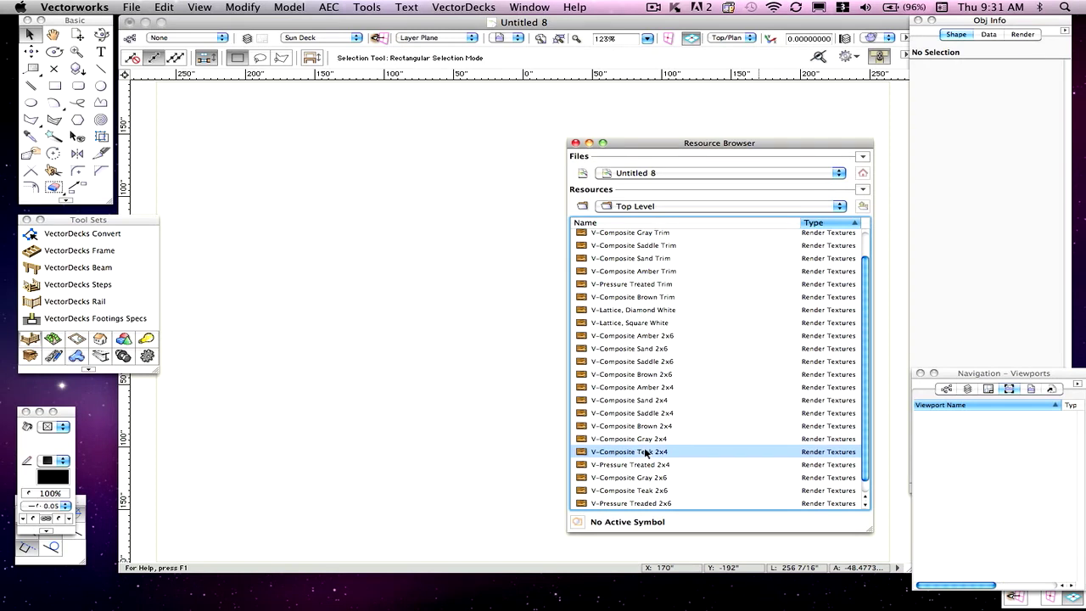
pyautogui.rightClick(645, 453)
pyautogui.click(671, 546)
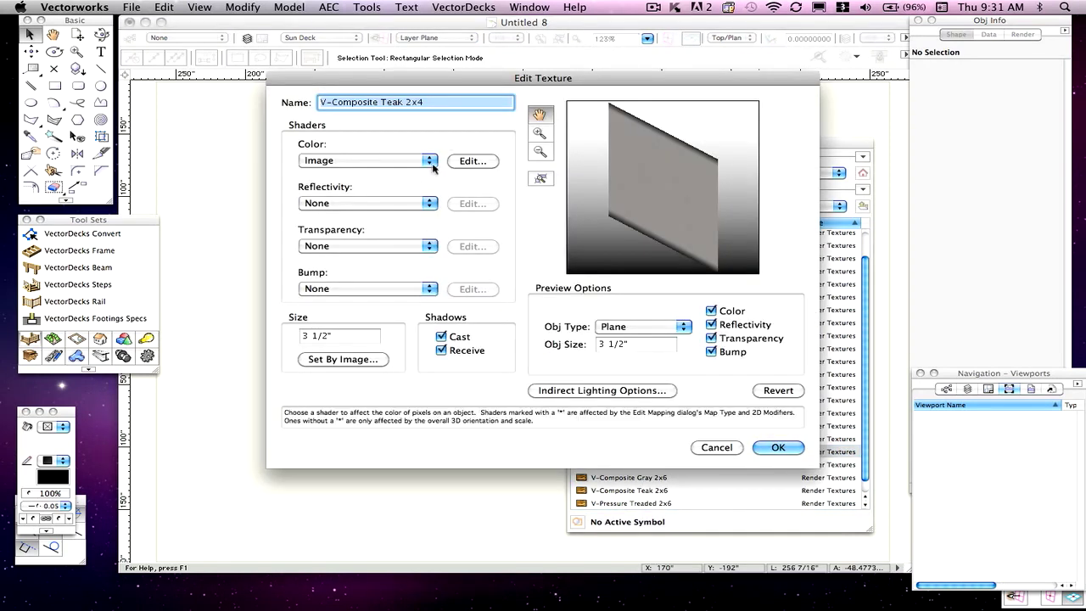
pyautogui.click(478, 163)
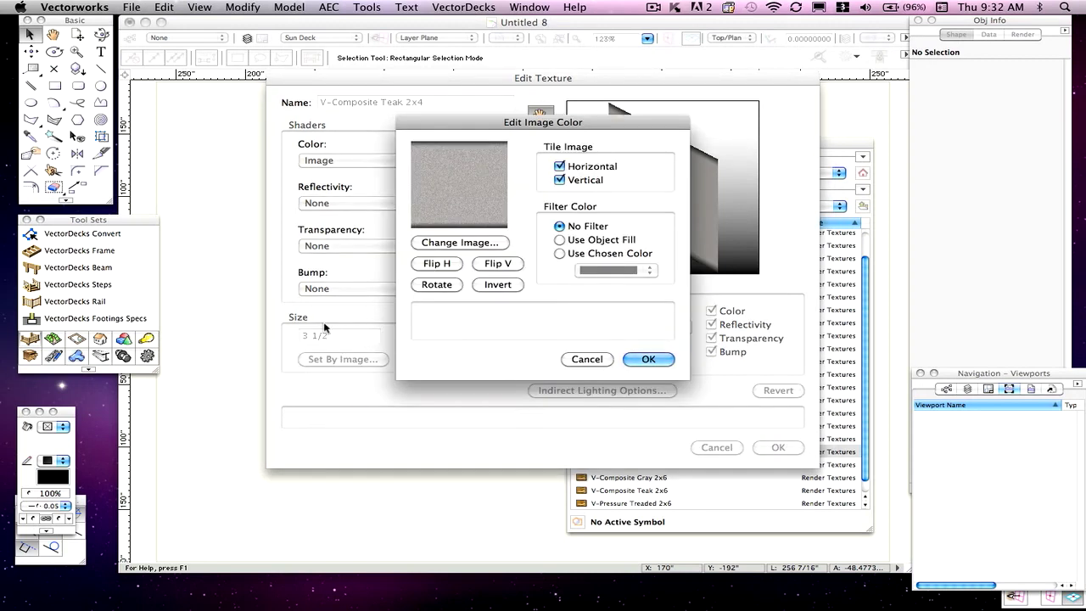
pyautogui.click(458, 244)
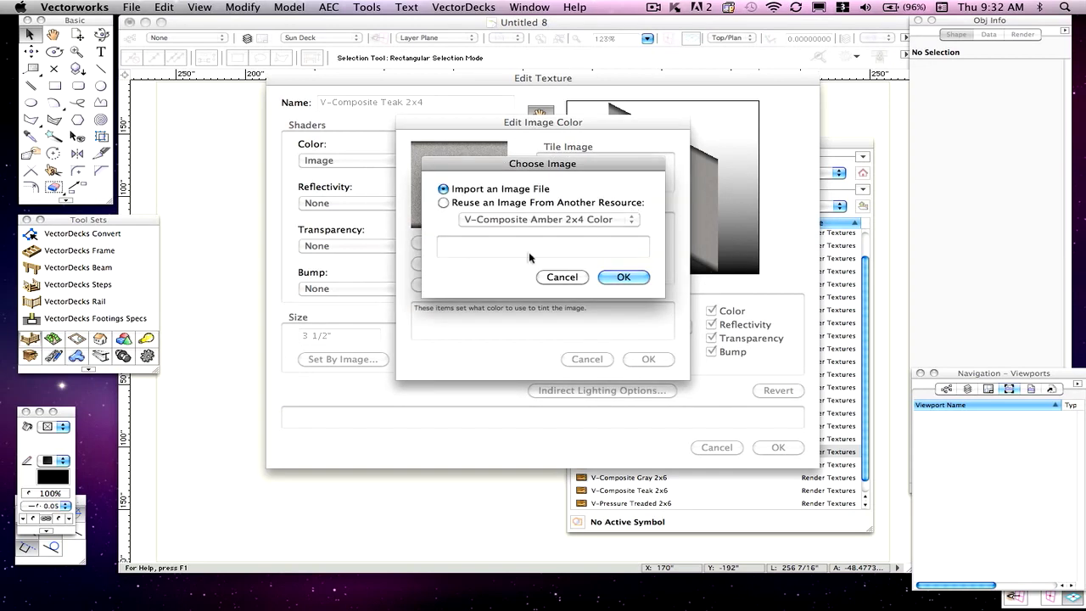
# Import Teak 2x4.psd as the colour image and save the texture.
pyautogui.click(624, 277)
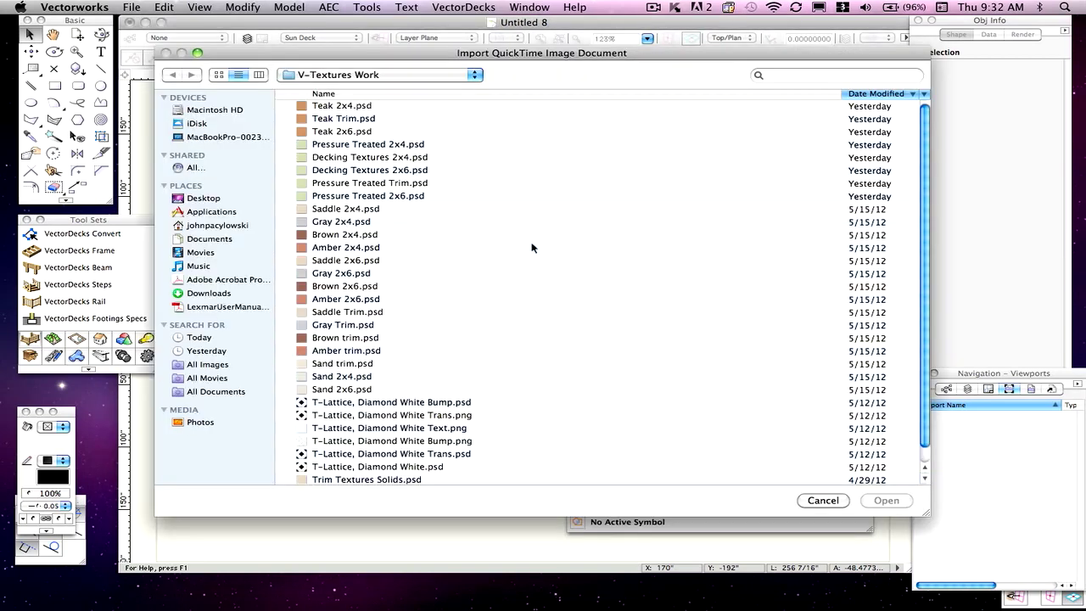
pyautogui.click(329, 107)
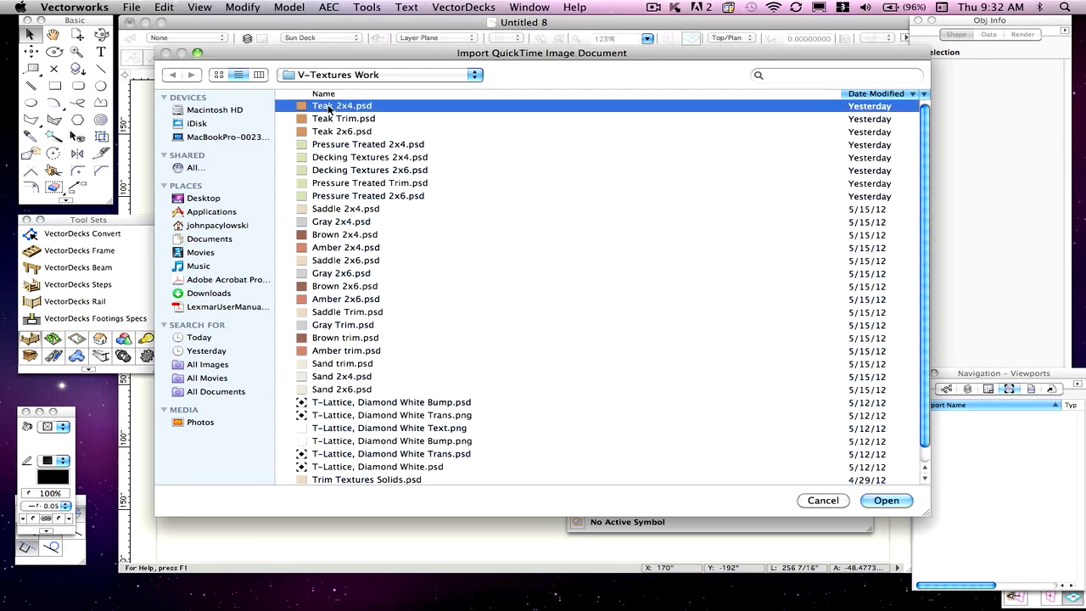
pyautogui.click(886, 502)
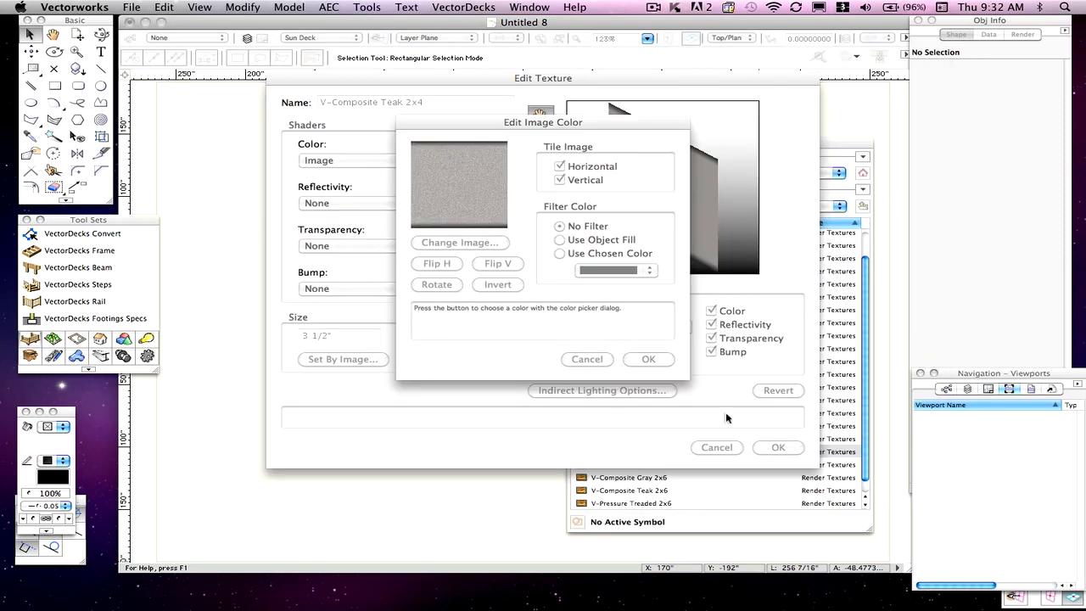
pyautogui.click(648, 359)
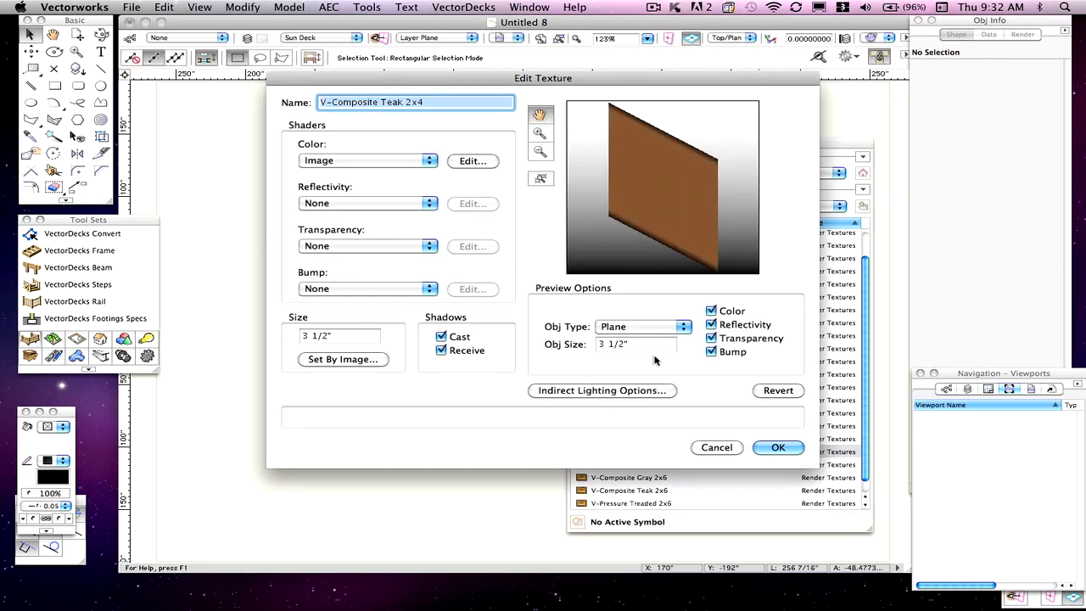
pyautogui.click(781, 449)
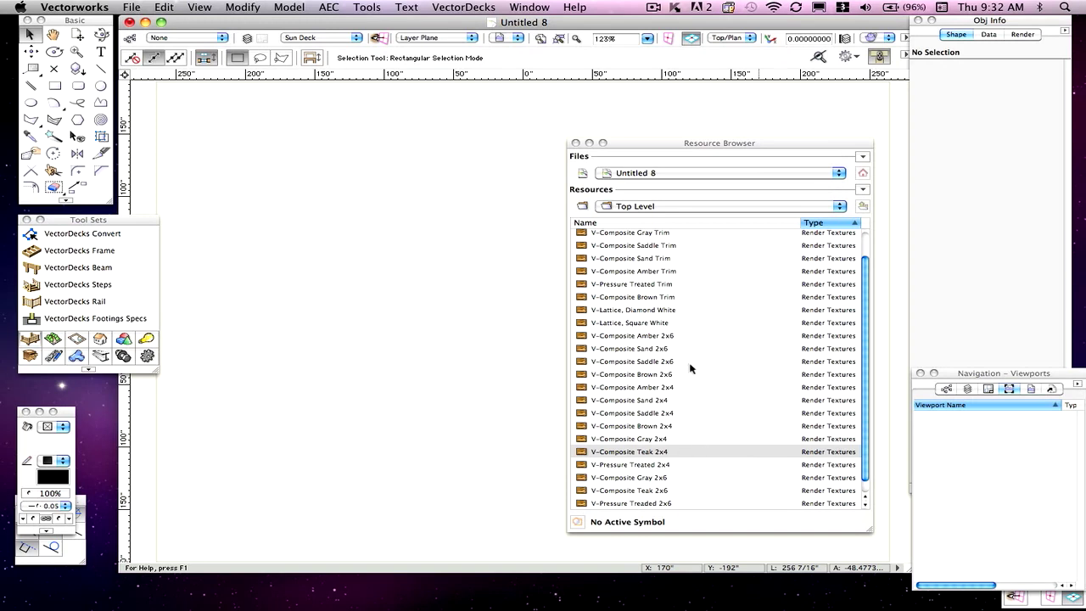
# Duplicate V-Composite Sand Trim and name the copy V-Composite Teak Trim, dropping the -2 suffix.
pyautogui.rightClick(638, 263)
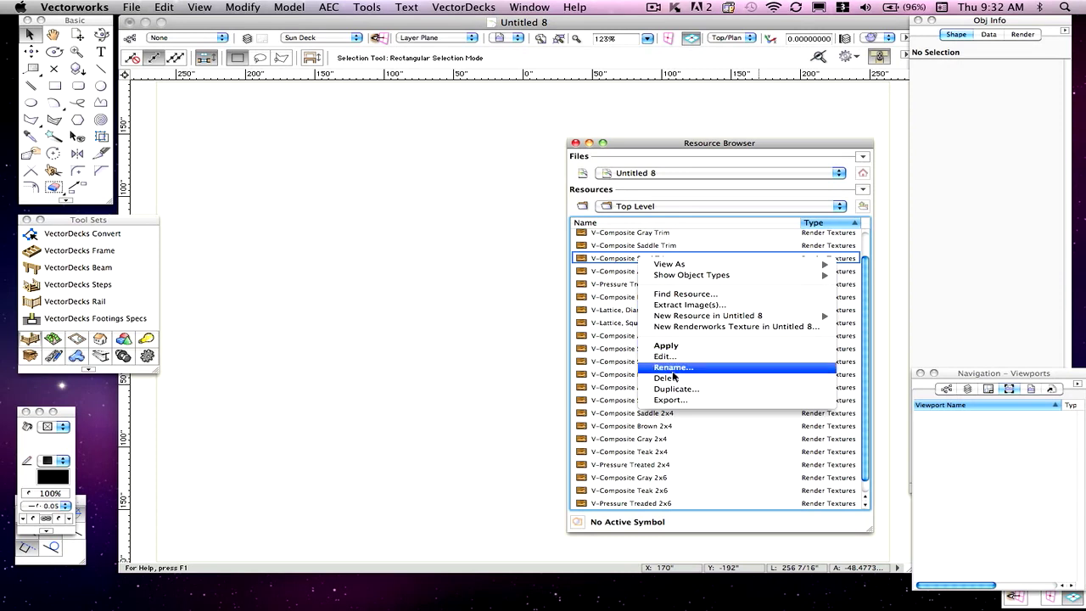
pyautogui.click(673, 389)
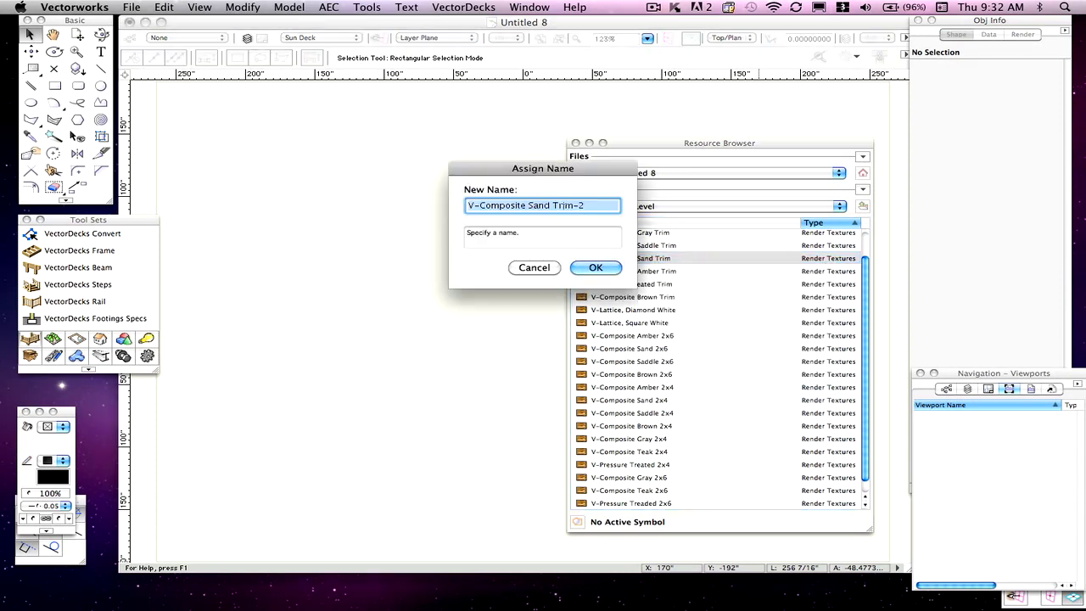
pyautogui.click(551, 204)
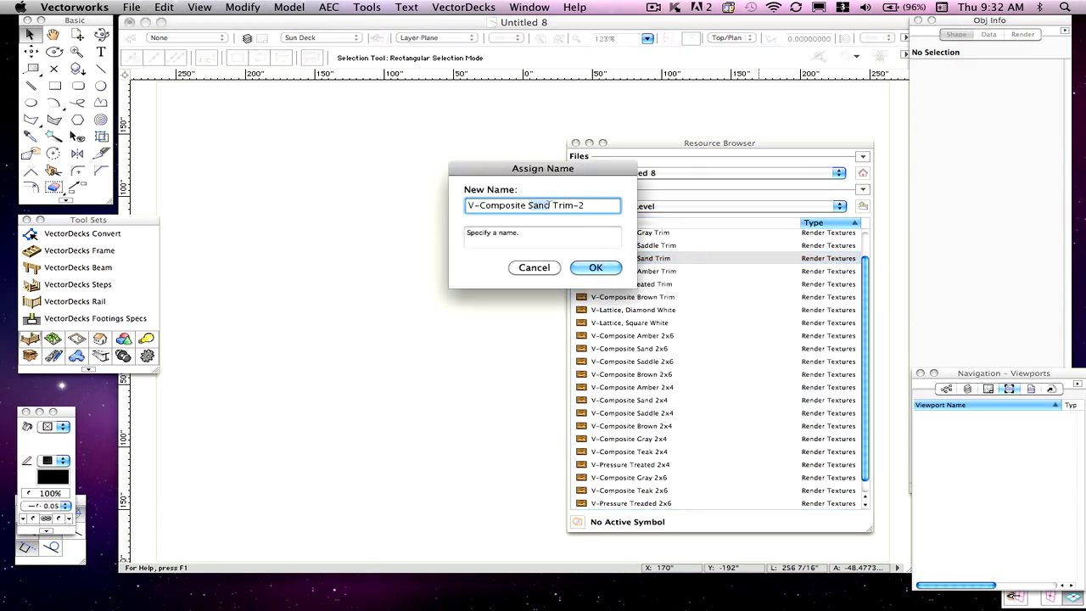
pyautogui.doubleClick(543, 204)
pyautogui.write('Tea')
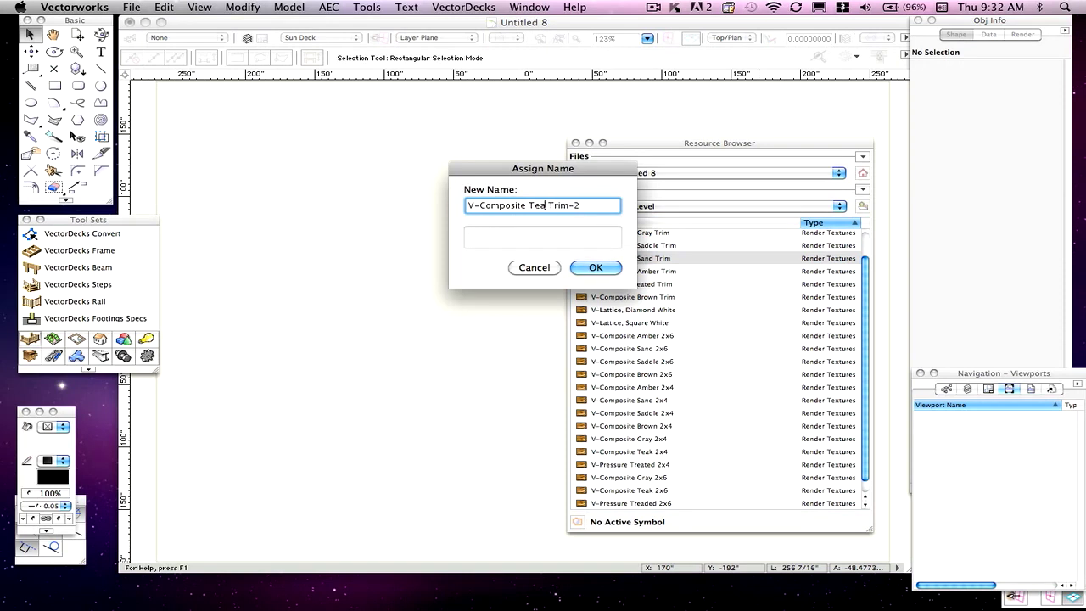
pyautogui.write('k')
pyautogui.moveTo(575, 205); pyautogui.dragTo(590, 204)
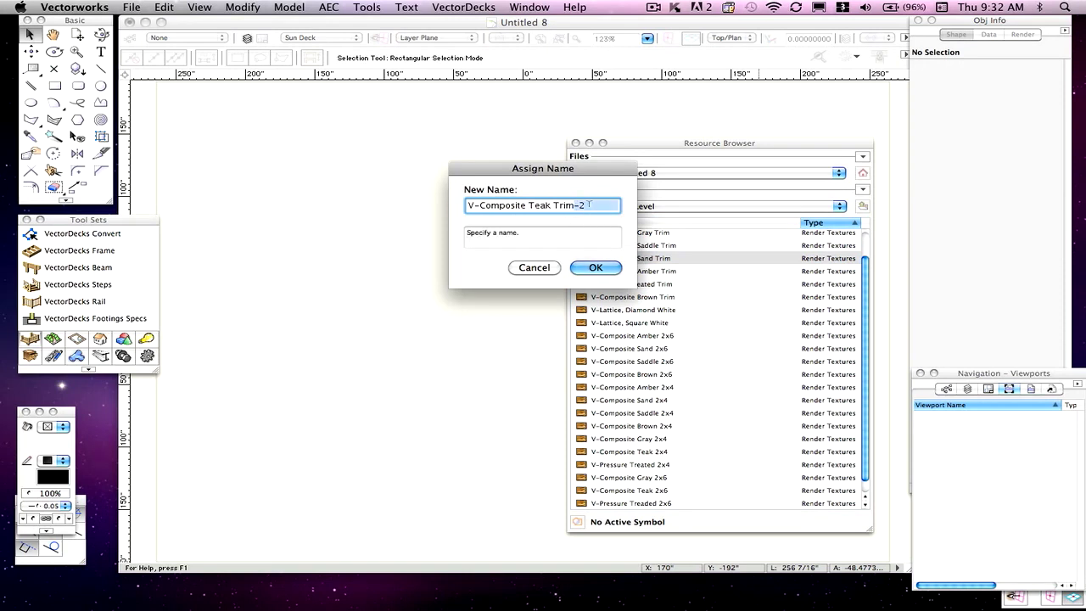
pyautogui.press('BackSpace')
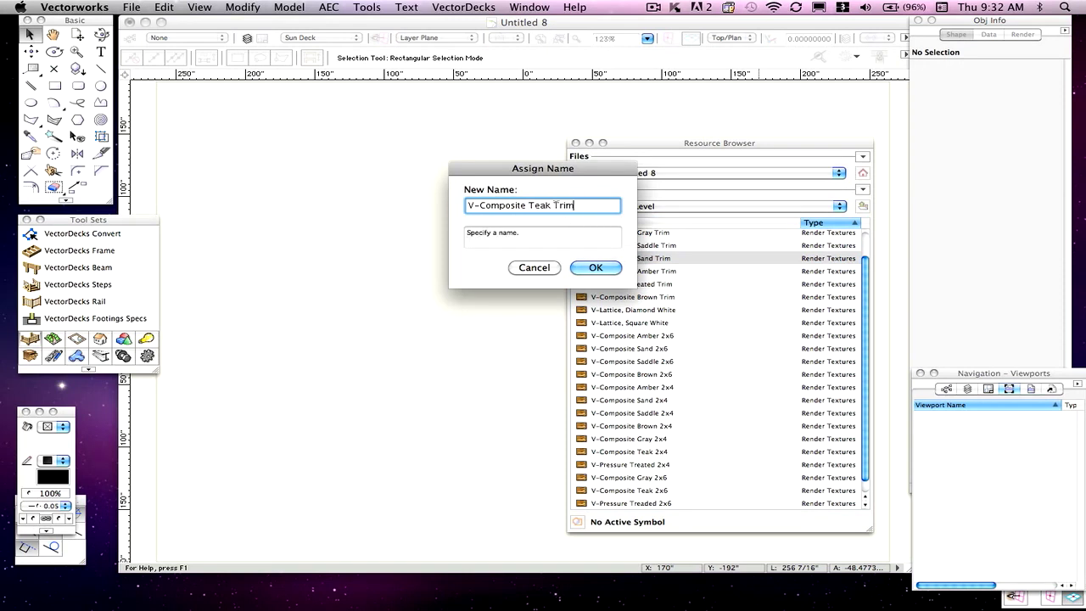
pyautogui.click(596, 267)
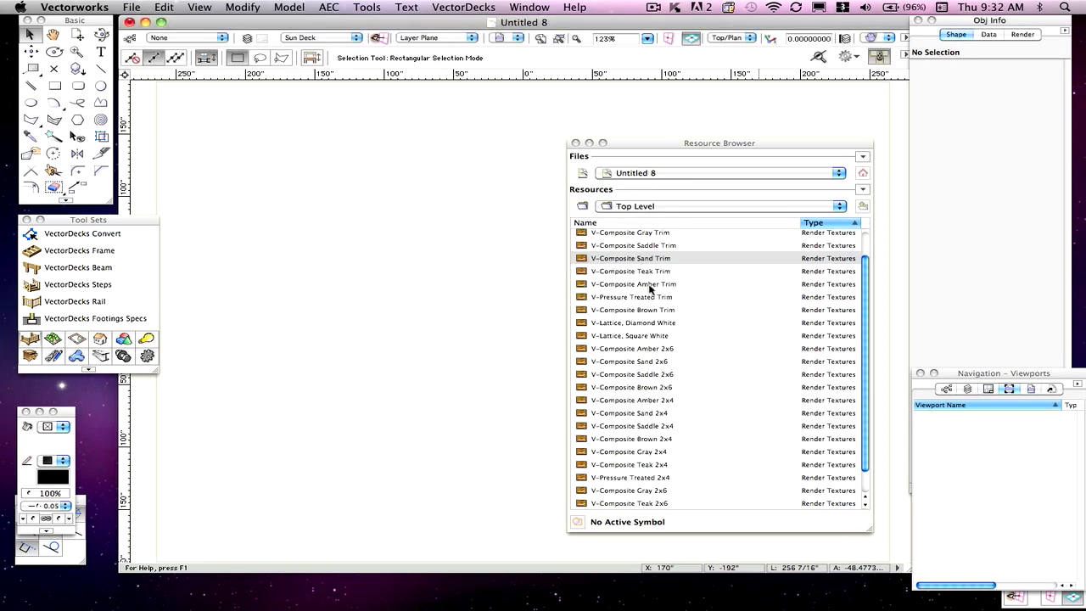
# Edit V-Composite Teak Trim and start changing its colour image.
pyautogui.rightClick(645, 273)
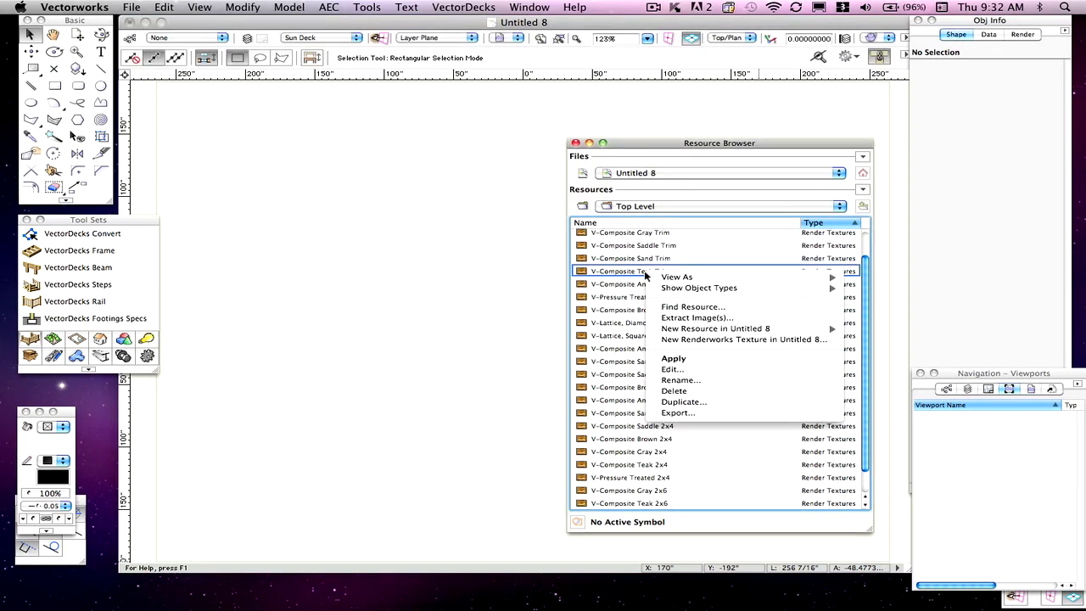
pyautogui.click(671, 371)
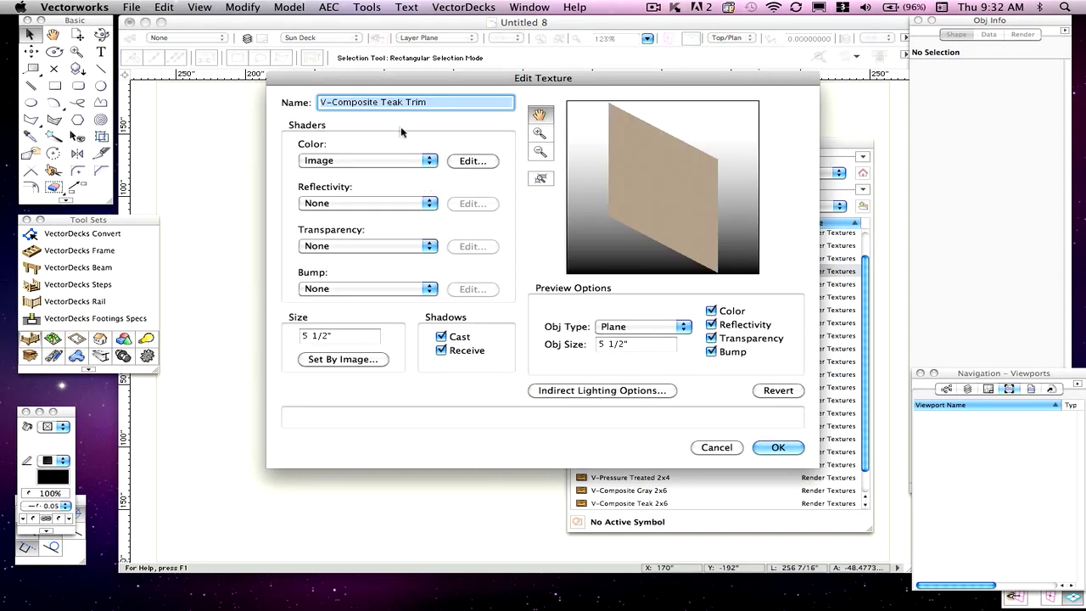
pyautogui.click(470, 161)
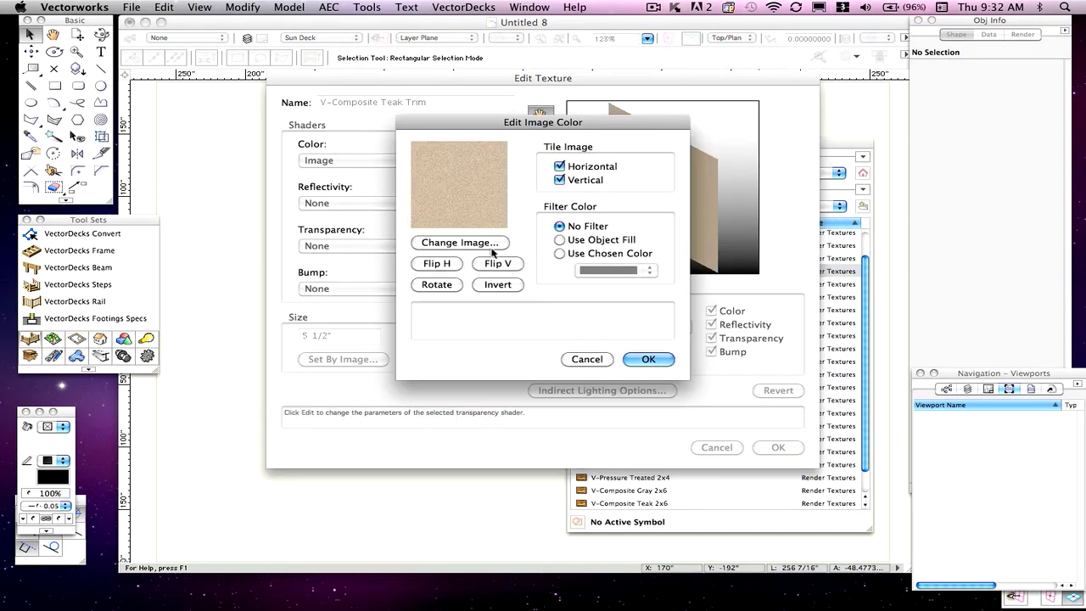
pyautogui.click(488, 245)
# Import Teak Trim.psd as the colour image and save the Teak Trim texture.
pyautogui.click(615, 277)
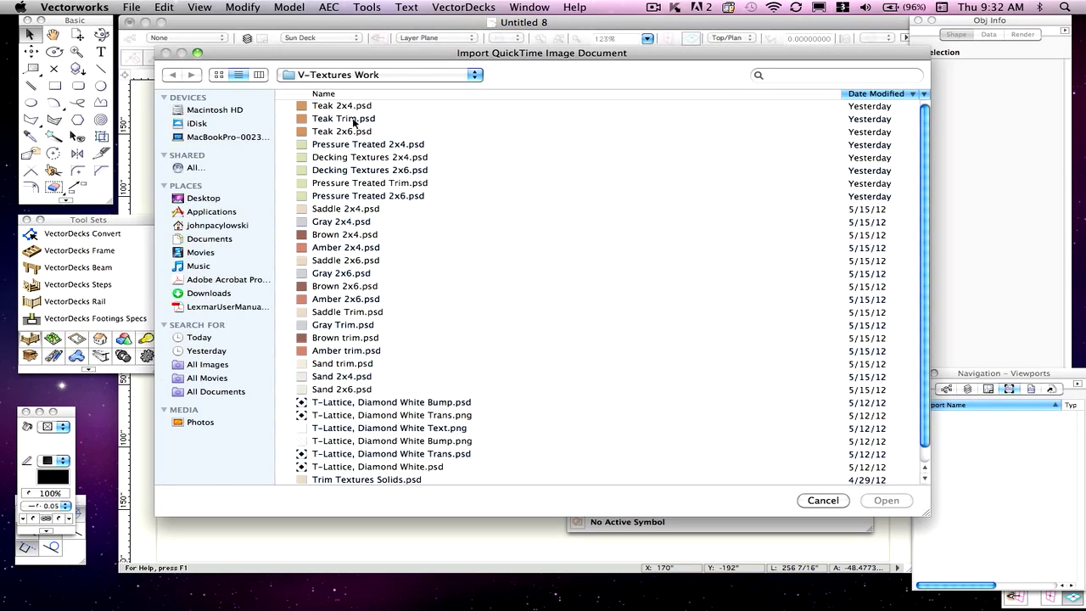
pyautogui.click(354, 119)
pyautogui.click(886, 500)
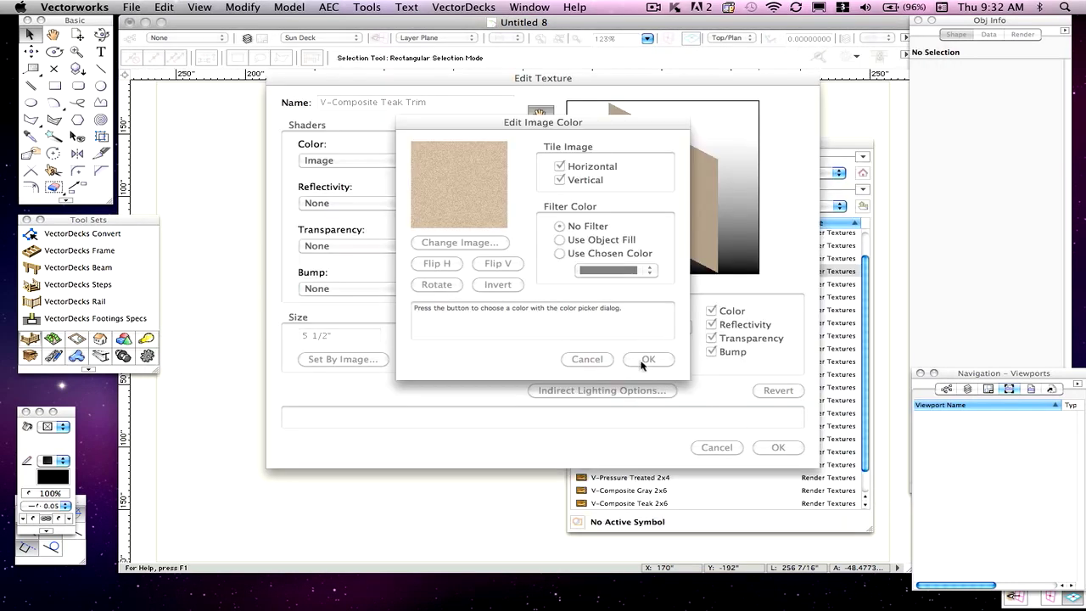
pyautogui.click(504, 230)
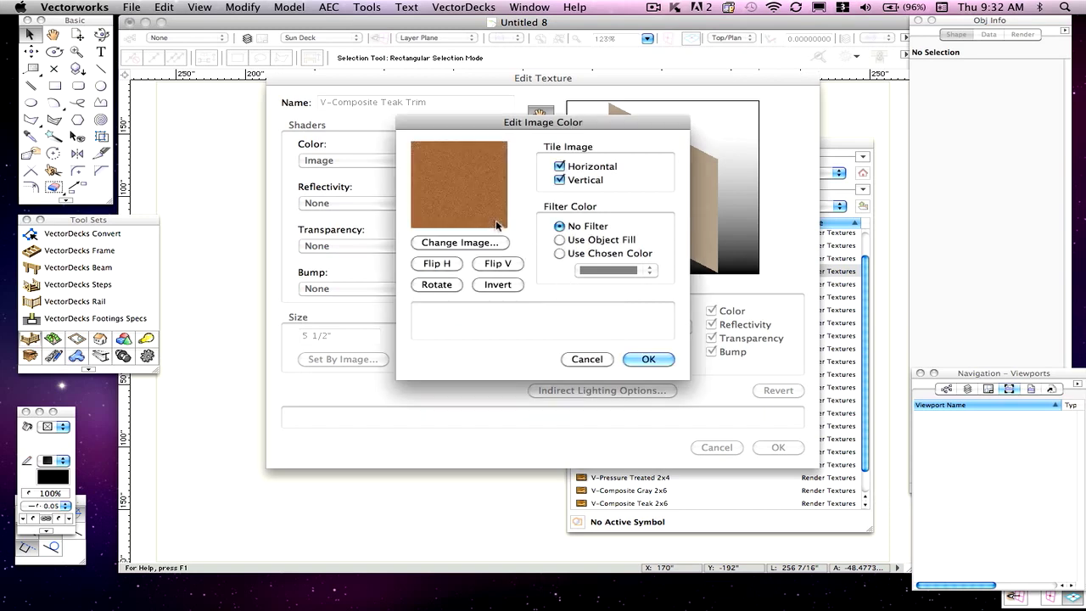
pyautogui.click(649, 359)
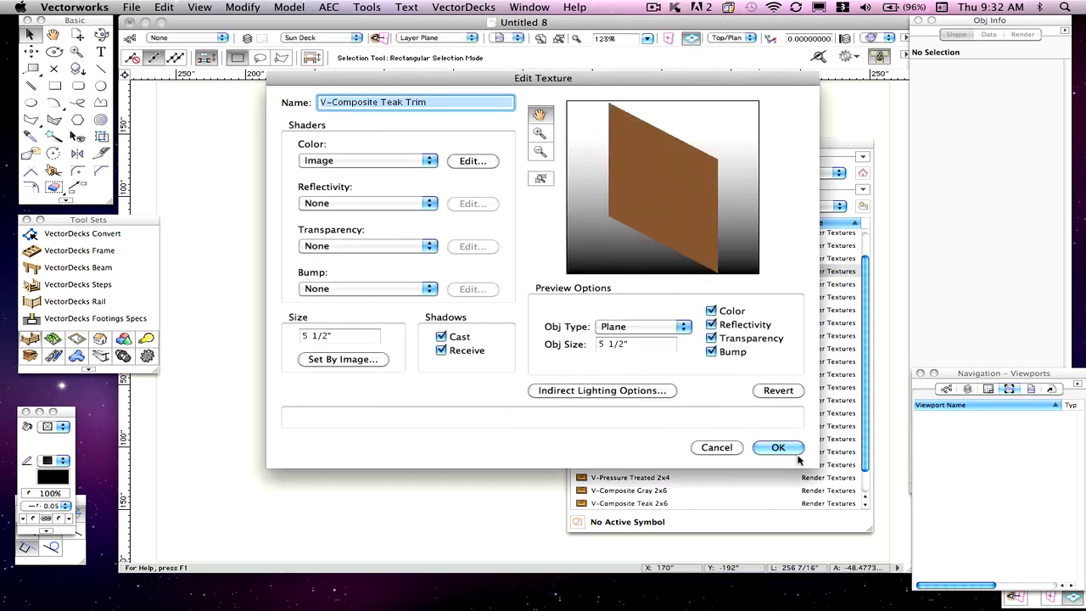
pyautogui.click(792, 455)
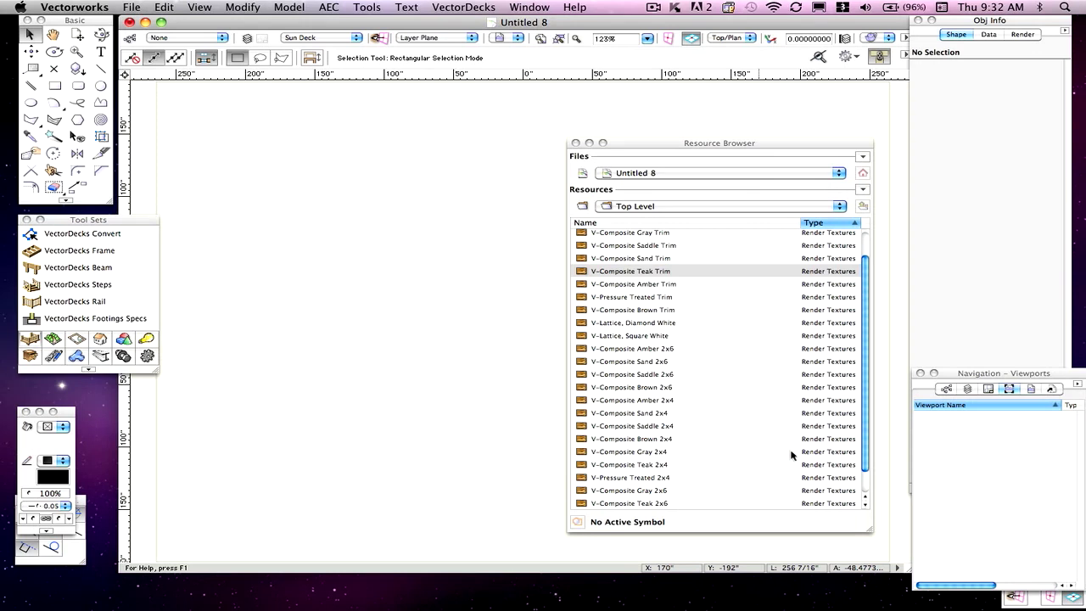
pyautogui.click(628, 272)
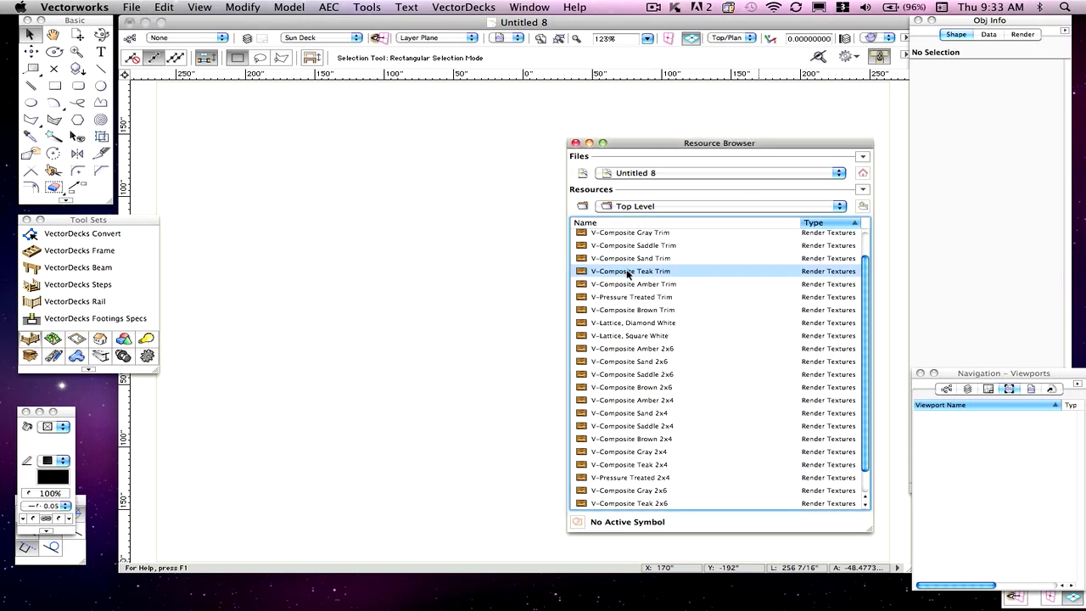
pyautogui.rightClick(628, 272)
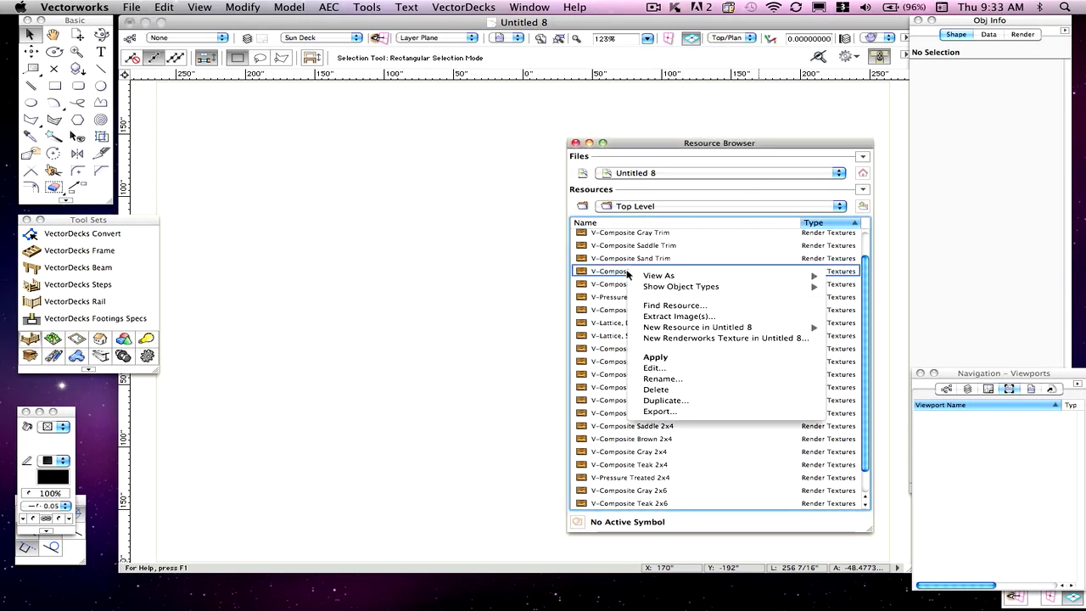
pyautogui.click(650, 370)
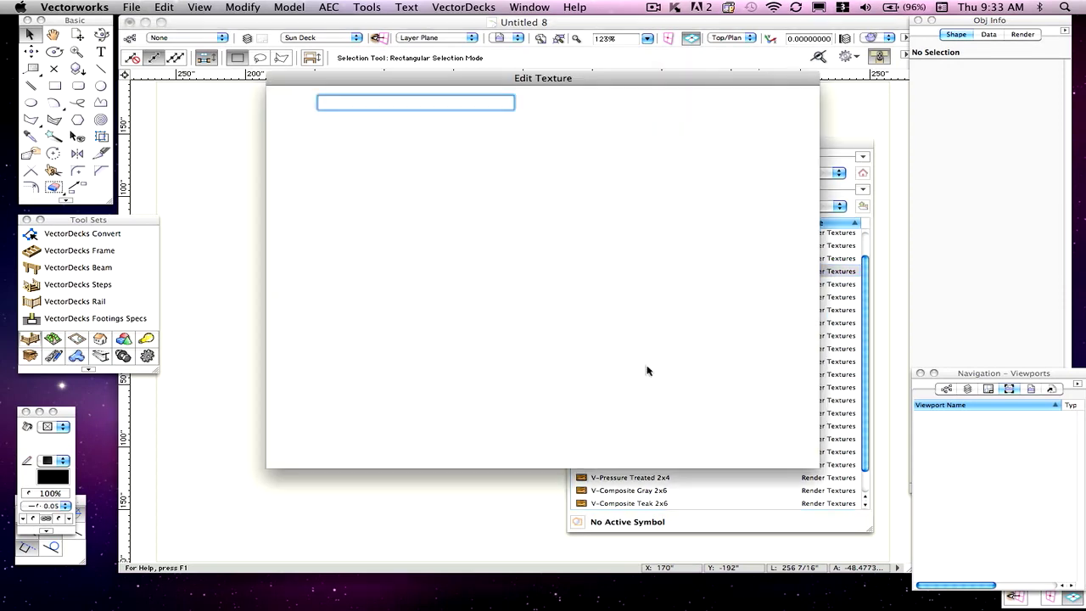
pyautogui.click(735, 450)
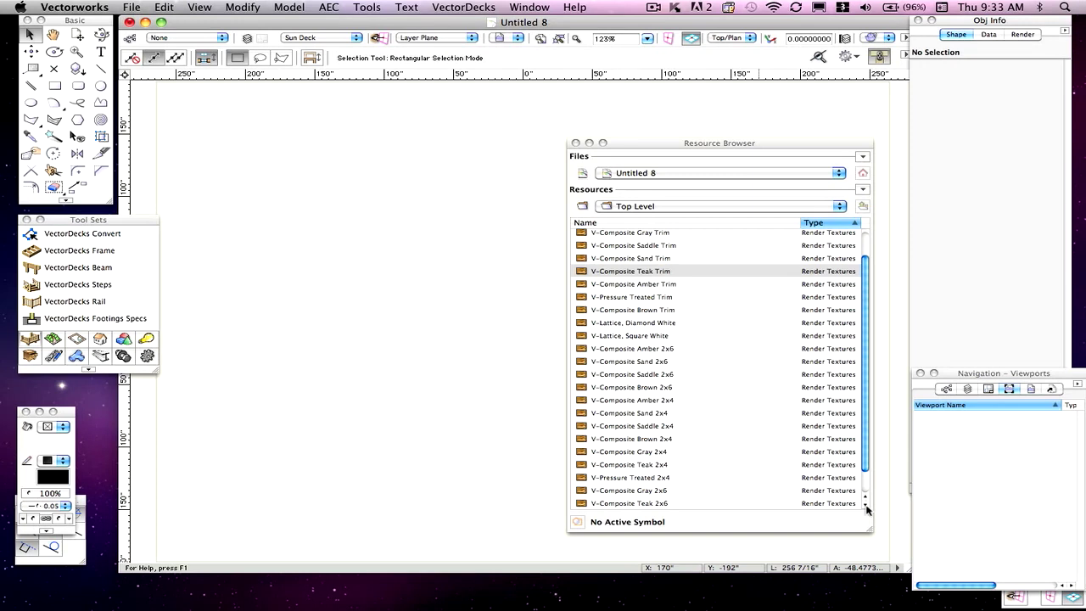
pyautogui.click(639, 465)
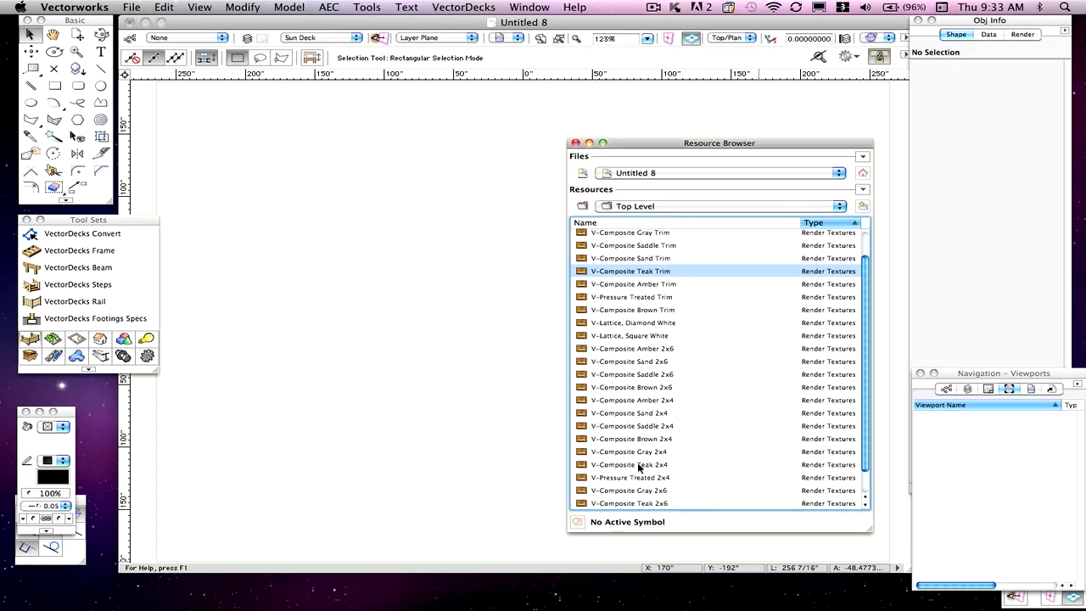
pyautogui.rightClick(639, 465)
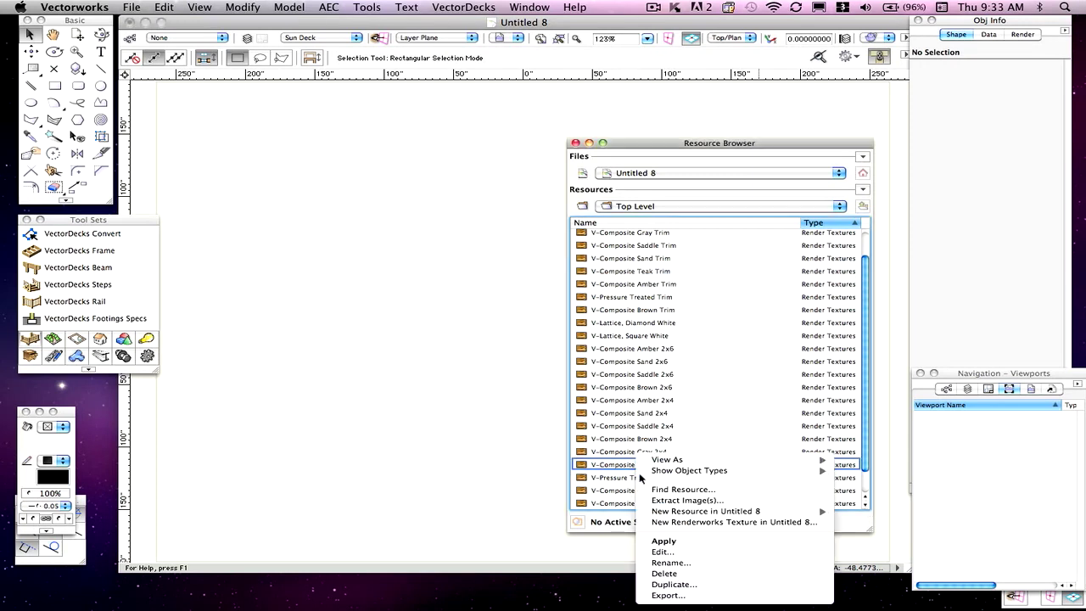
pyautogui.click(679, 552)
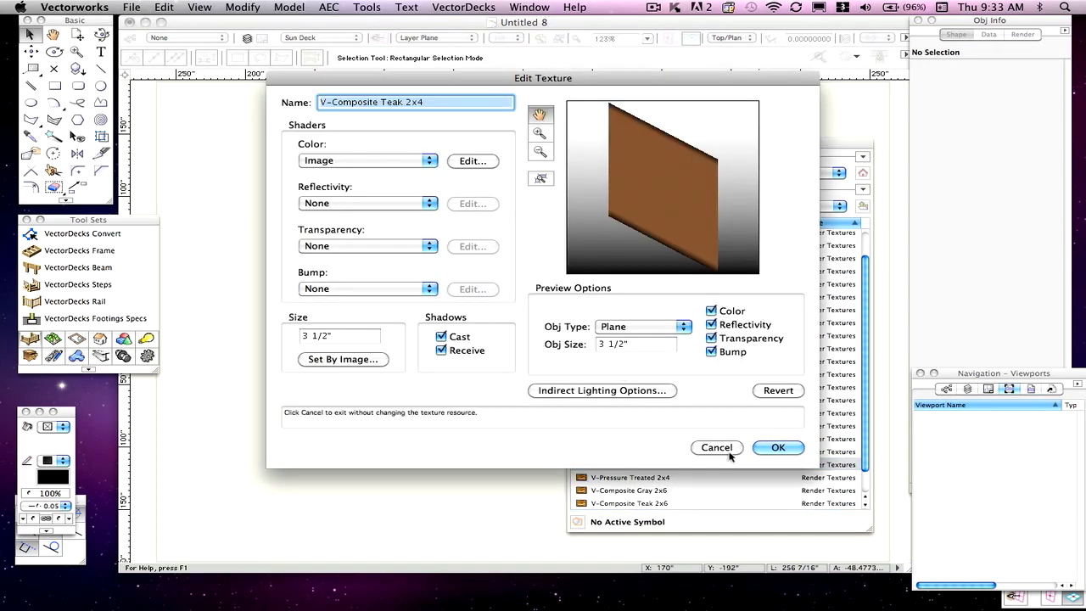
pyautogui.click(778, 448)
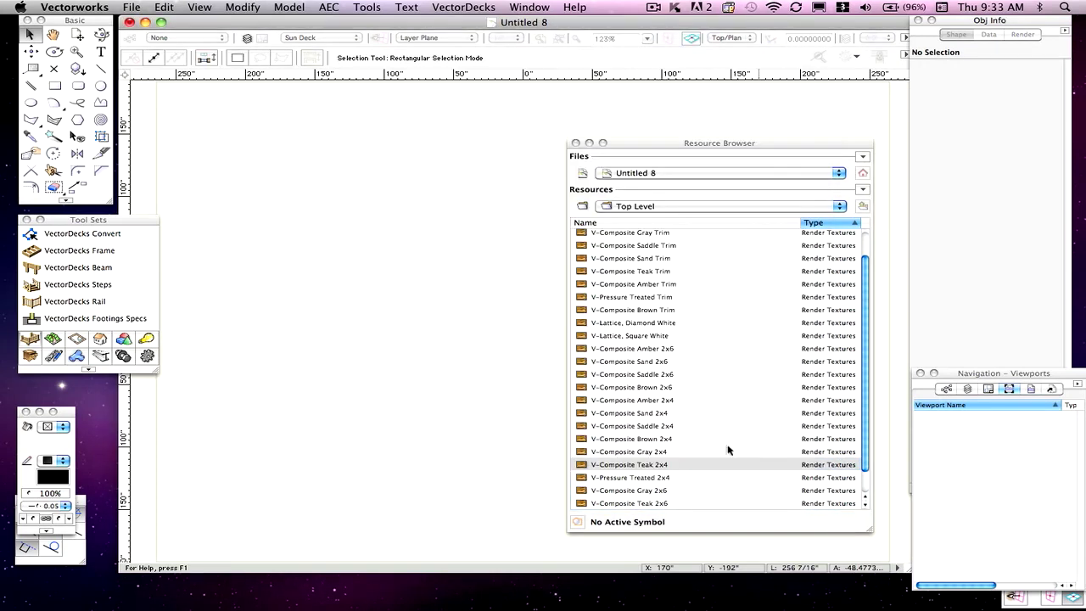
pyautogui.click(660, 504)
pyautogui.click(660, 504)
pyautogui.rightClick(657, 509)
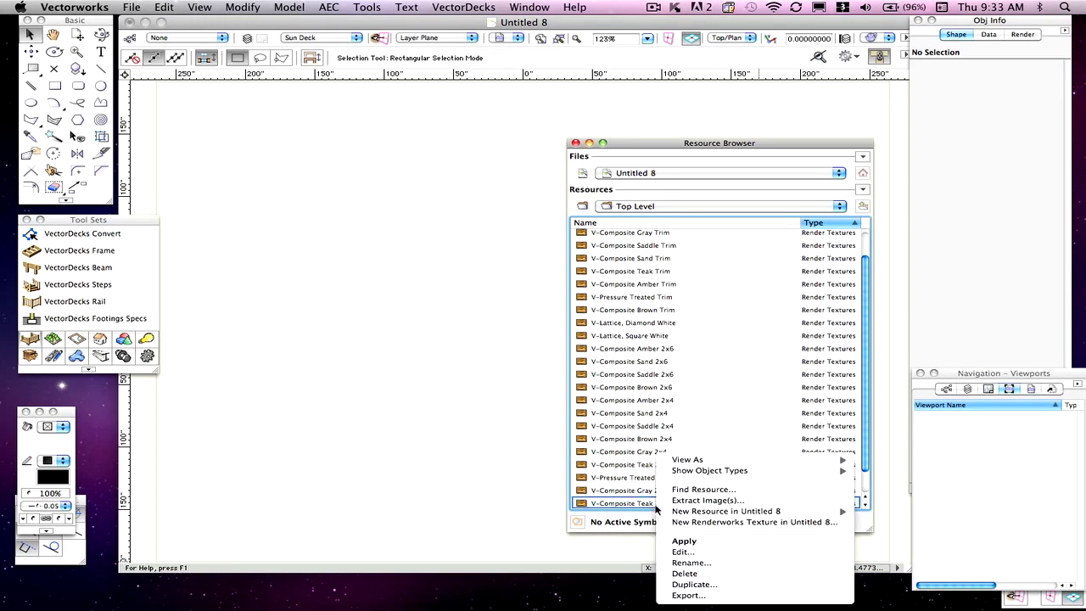
pyautogui.click(685, 552)
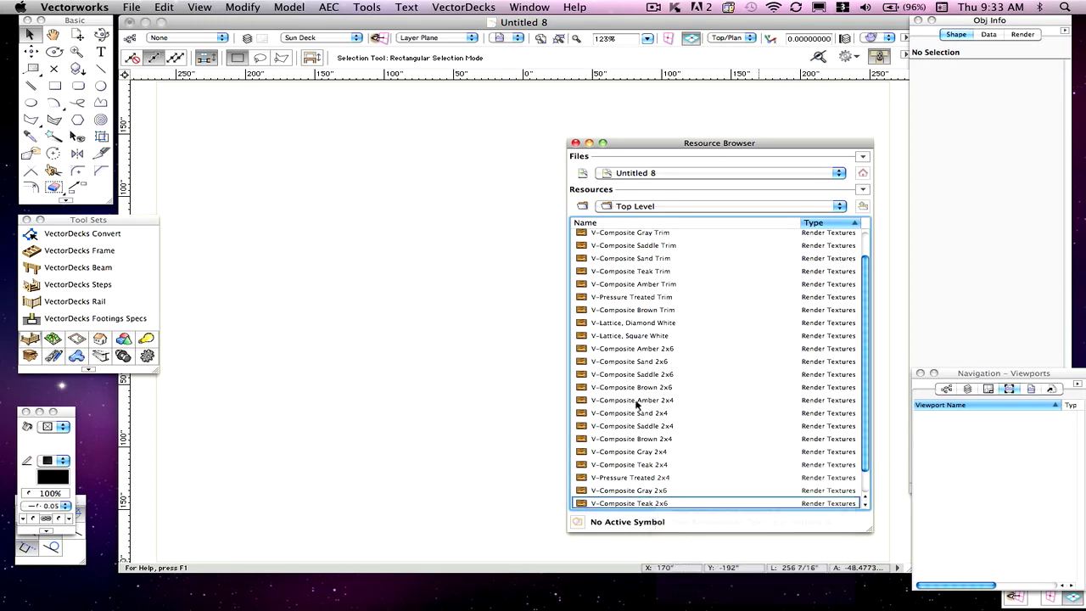
# Cancel the Teak 2x6 texture edit and review the Organization dialog's classes without changes.
pyautogui.click(715, 448)
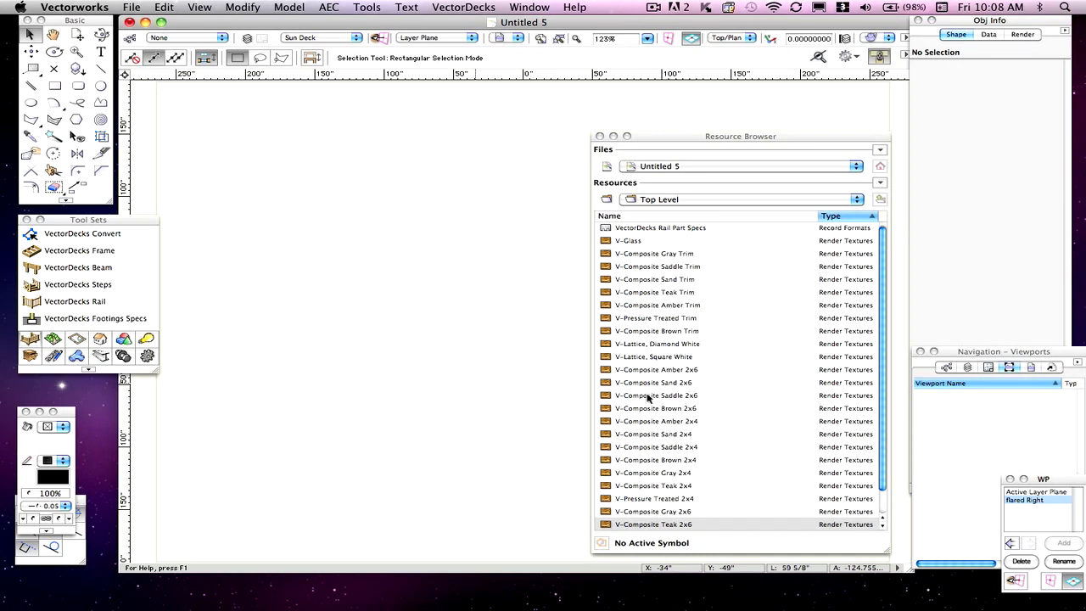
pyautogui.click(132, 39)
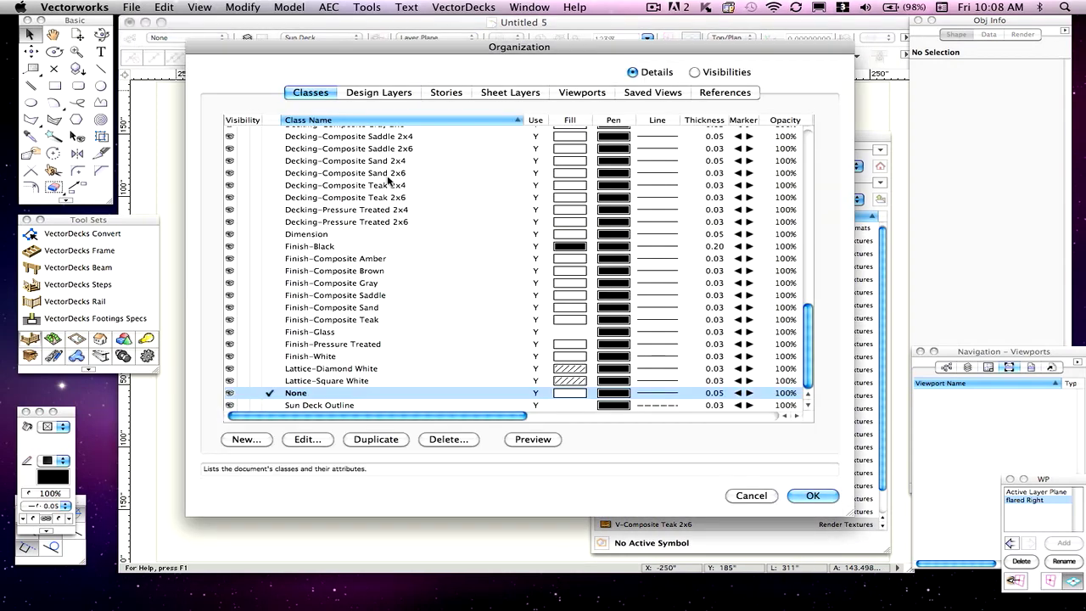
pyautogui.click(743, 495)
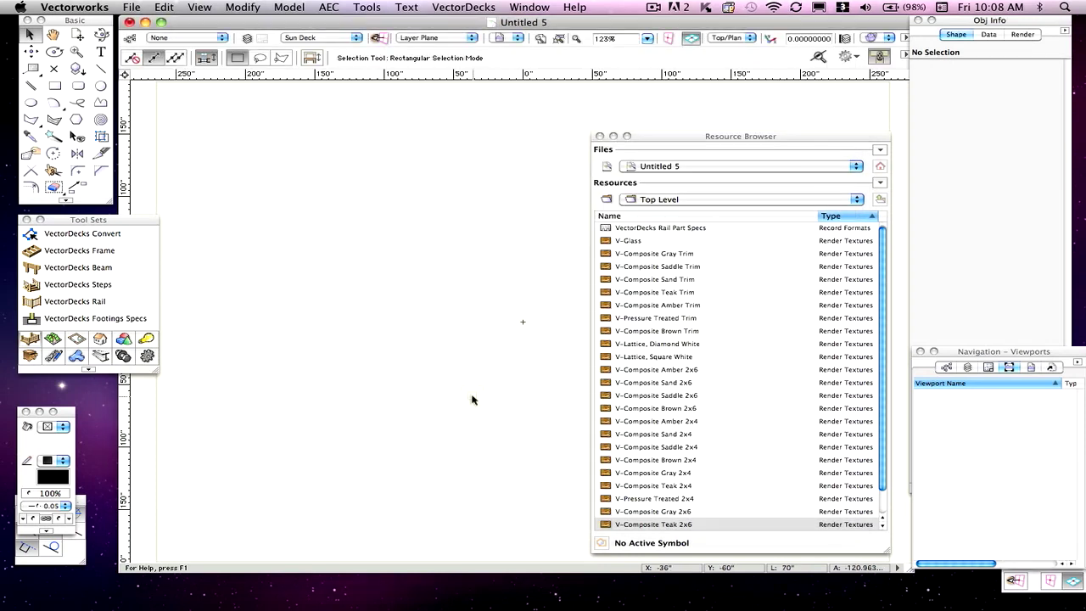